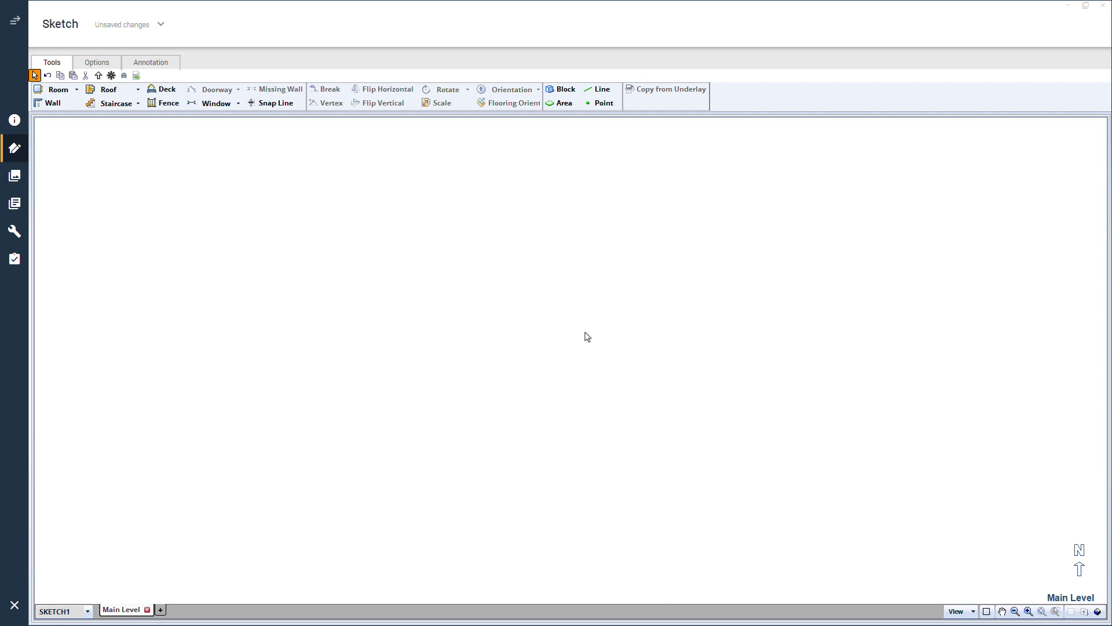
Place a 12' by 12' room and split it into three north–south strips about 4' 4", 2' 10" and 4' 2" wide.
key("r")
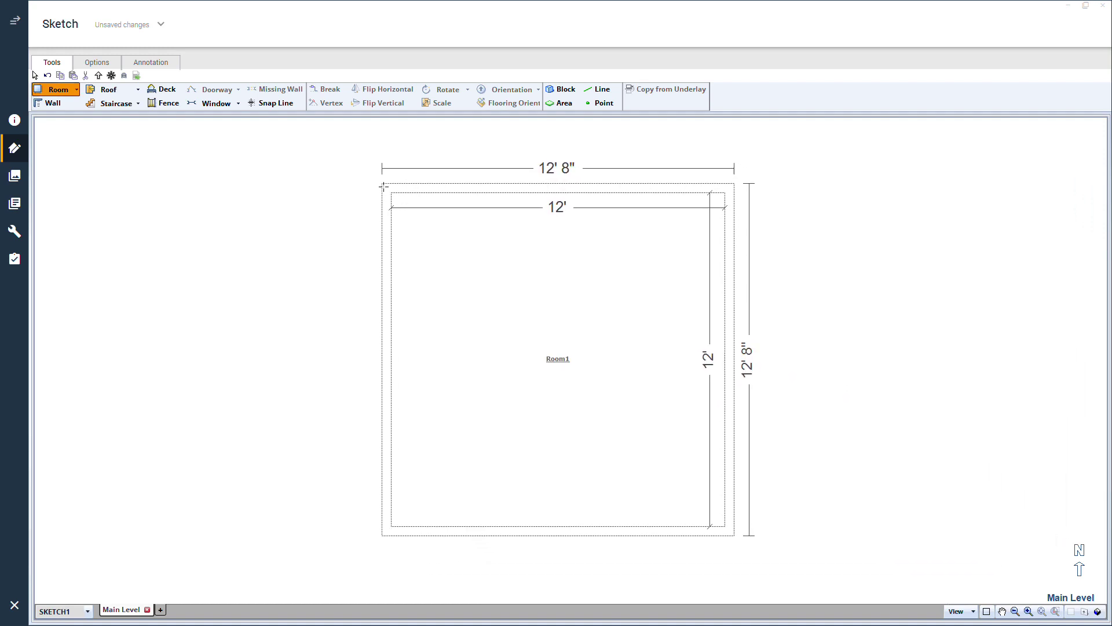
left_click(364, 180)
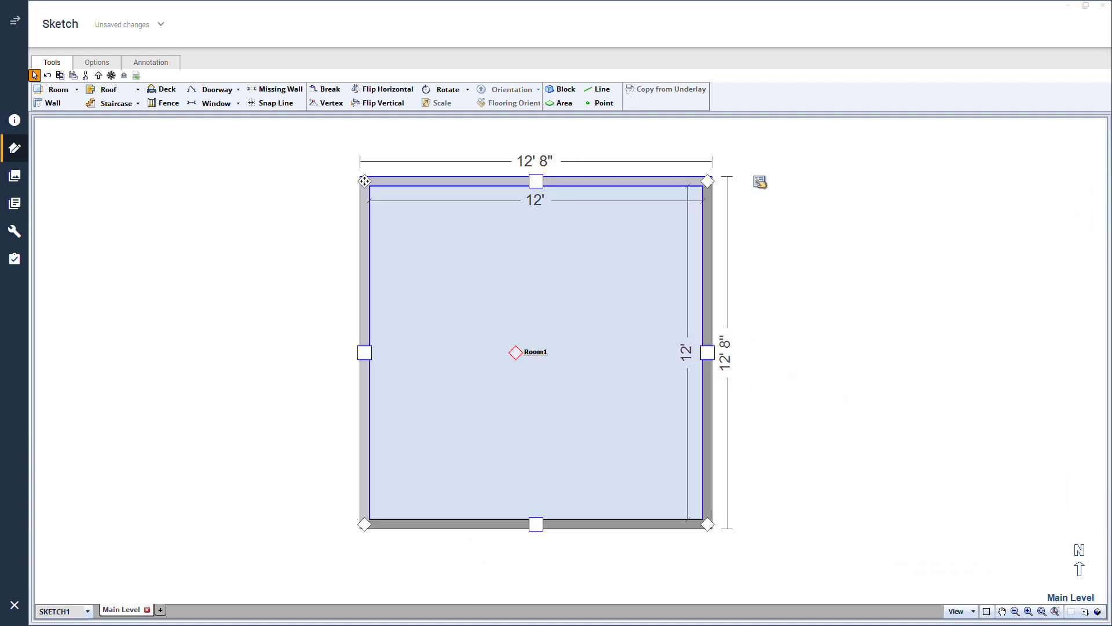
left_click(707, 353)
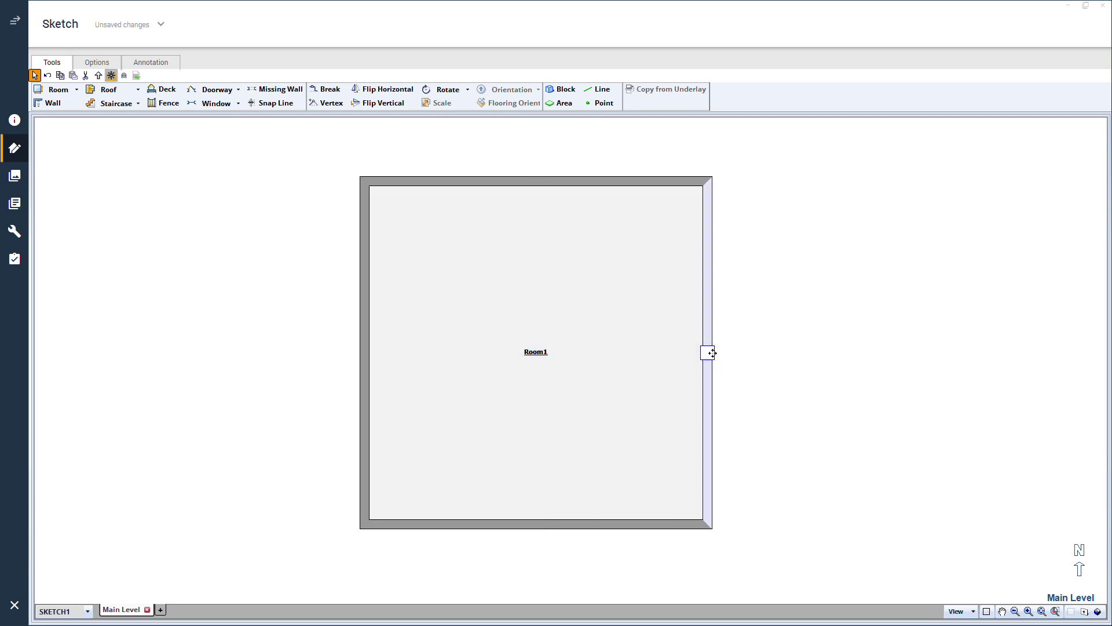
left_click_drag(712, 352, 585, 353)
left_click(365, 351)
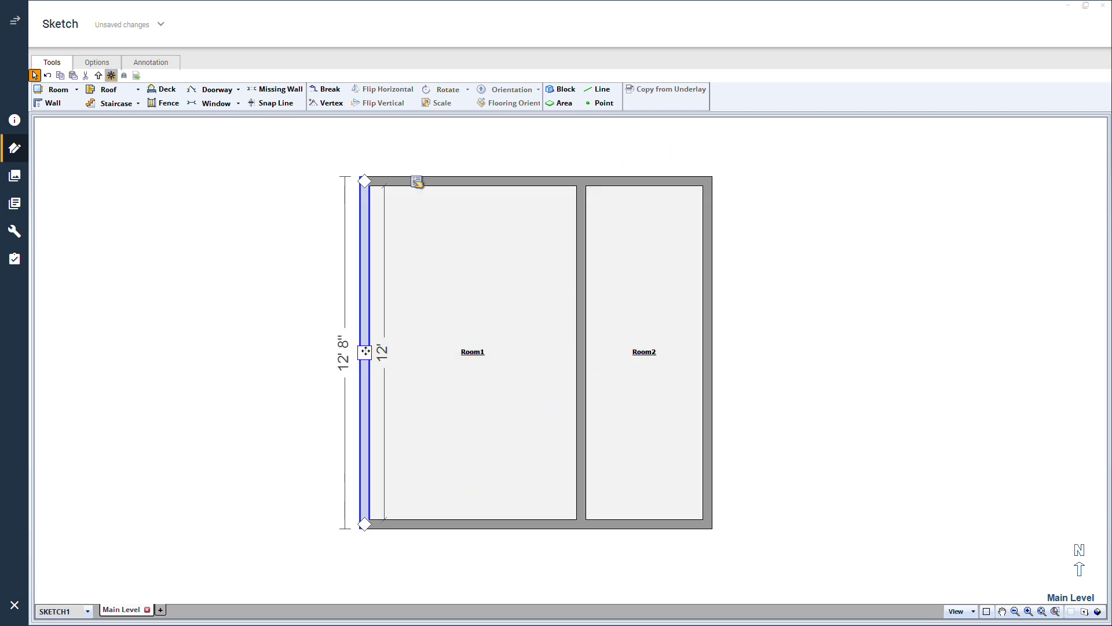
left_click_drag(365, 351, 495, 342)
left_click(495, 342)
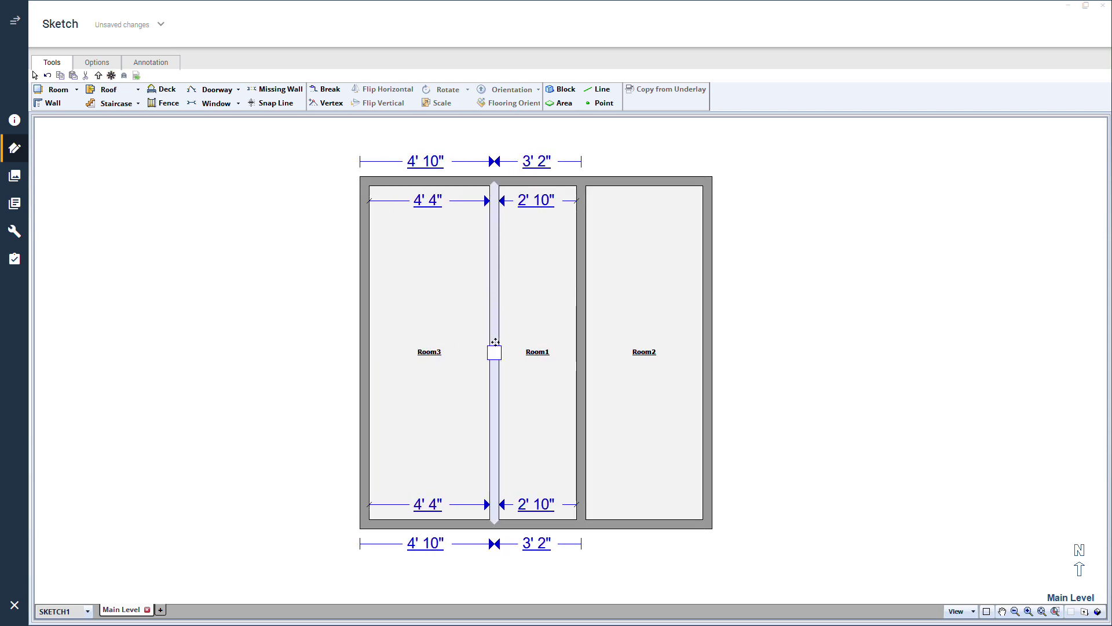
Split the east strip with a partition pulled from its north wall, making the new north room 4' 6" deep.
left_click(641, 181)
left_click_drag(645, 192, 646, 274)
type("4")
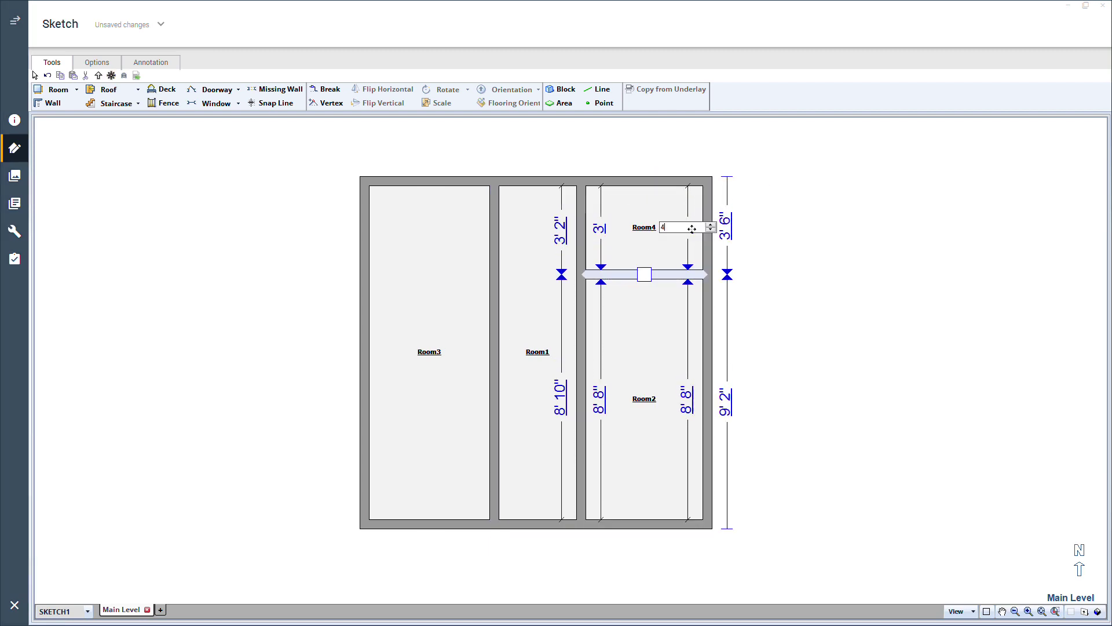
type(".6")
key("Return")
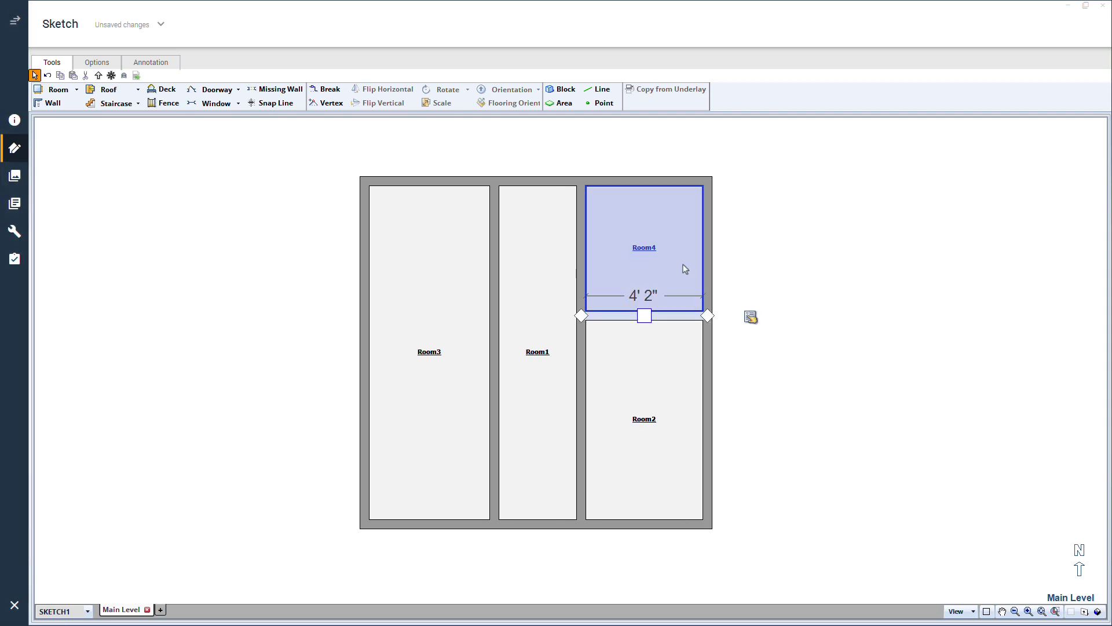
Split Room2 with a partition pulled from its south wall, making the new southeast room 4' 6" deep.
left_click(640, 523)
left_click_drag(642, 525, 644, 398)
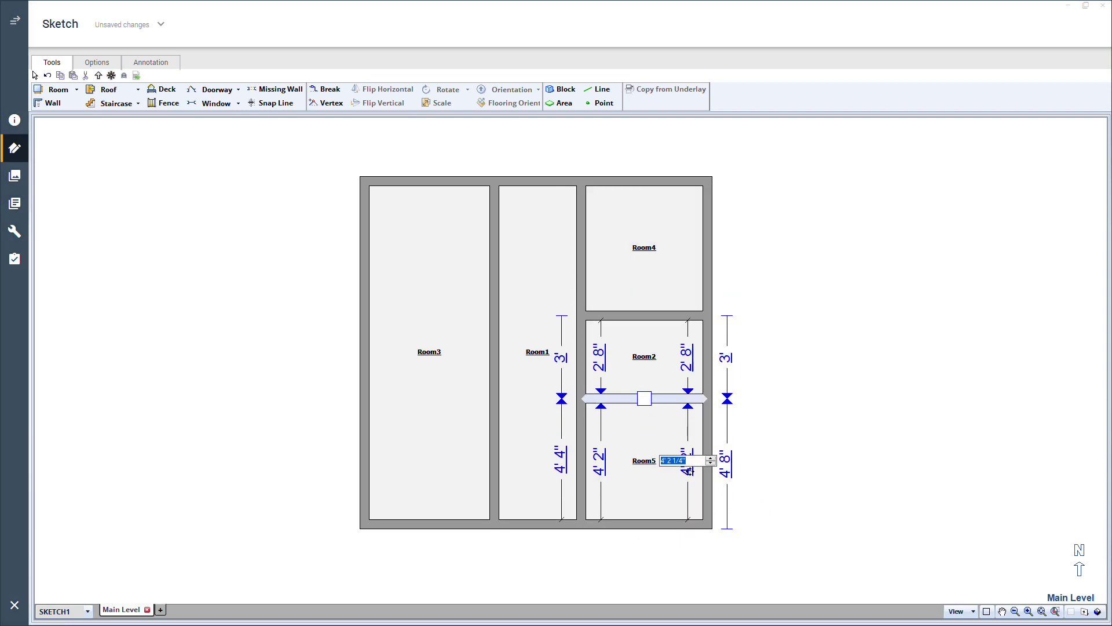
type("4.6")
key("Return")
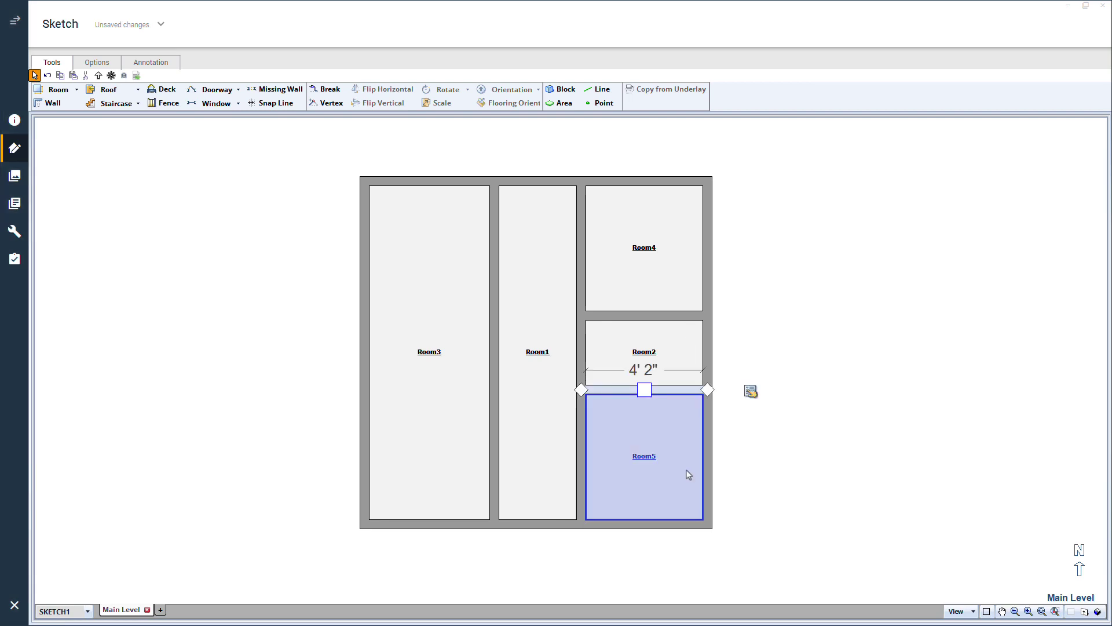
Split the west strip with a partition pulled from its north wall, making the new northwest room 4' 6" deep.
left_click(429, 191)
left_click(428, 180)
left_click_drag(428, 180, 430, 294)
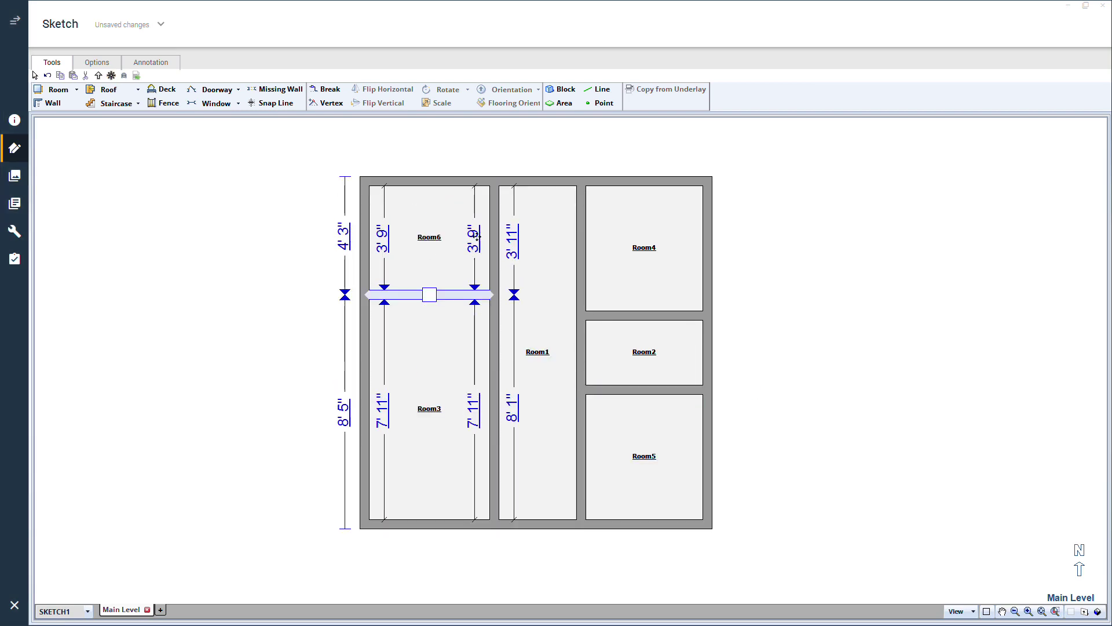
key("Return")
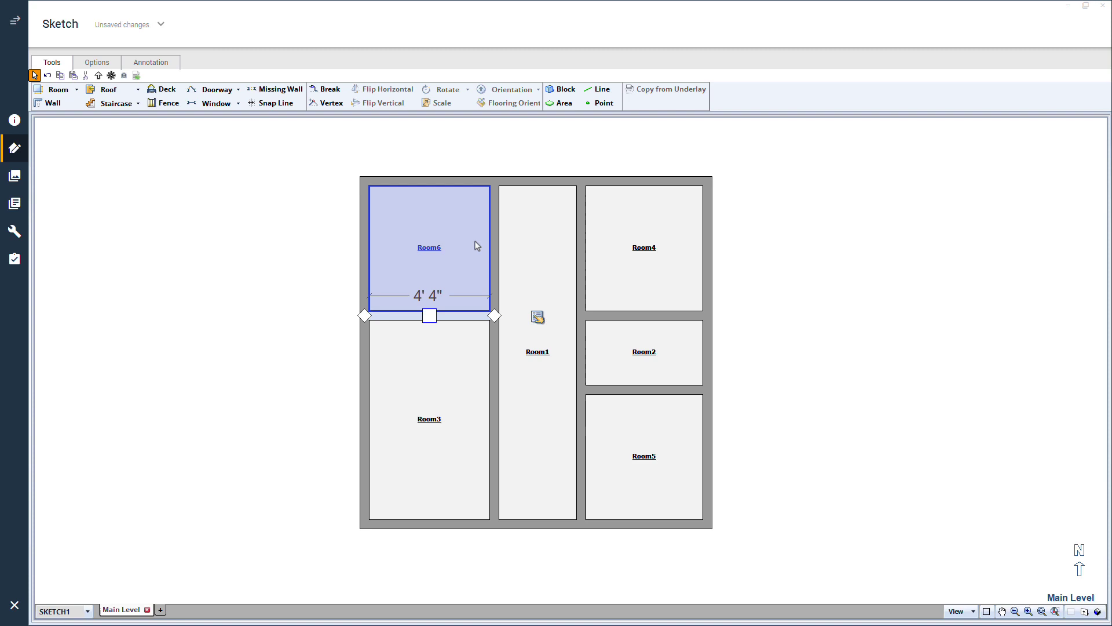
Split Room3 with a partition pulled from its south wall, making the new southwest room 4' 6" deep.
left_click(431, 525)
left_click_drag(429, 524, 429, 425)
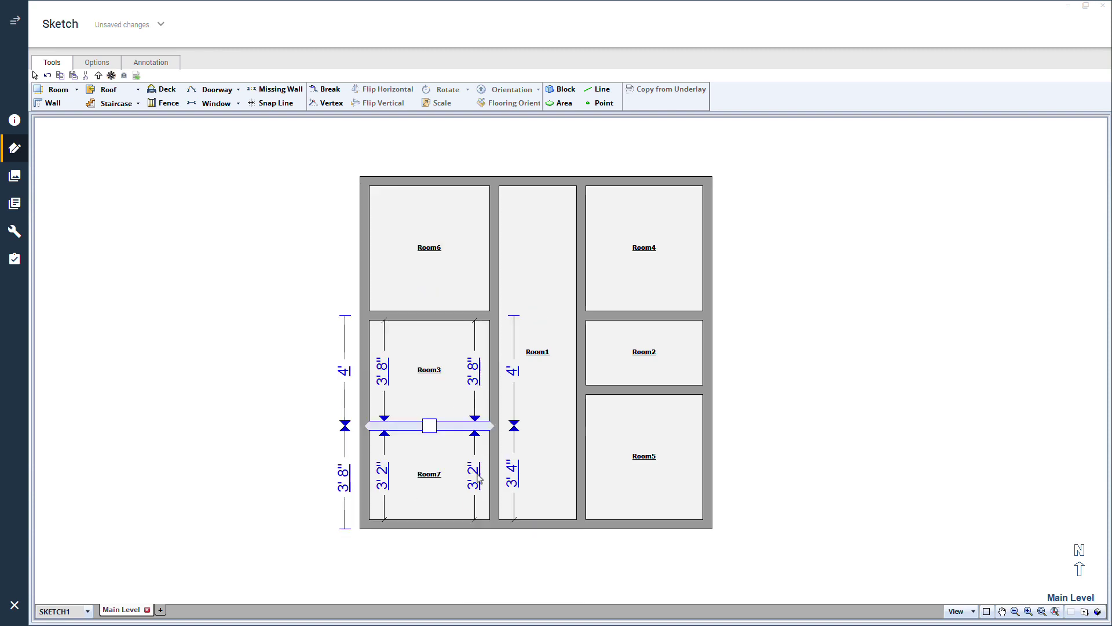
left_click(477, 474)
type("4,6")
key("Return")
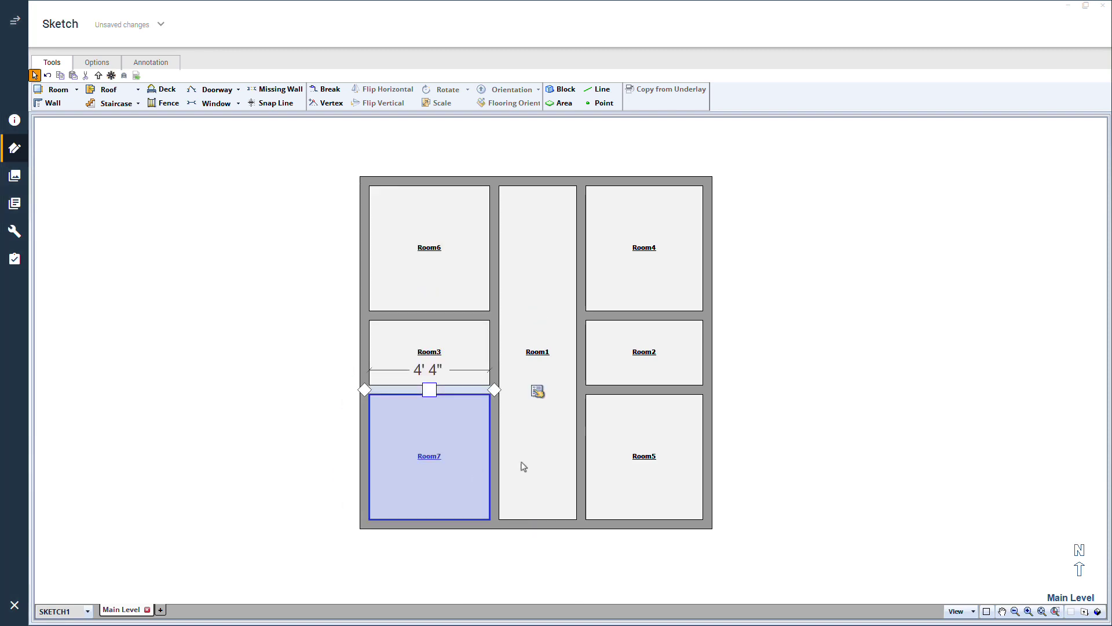
left_click(759, 417)
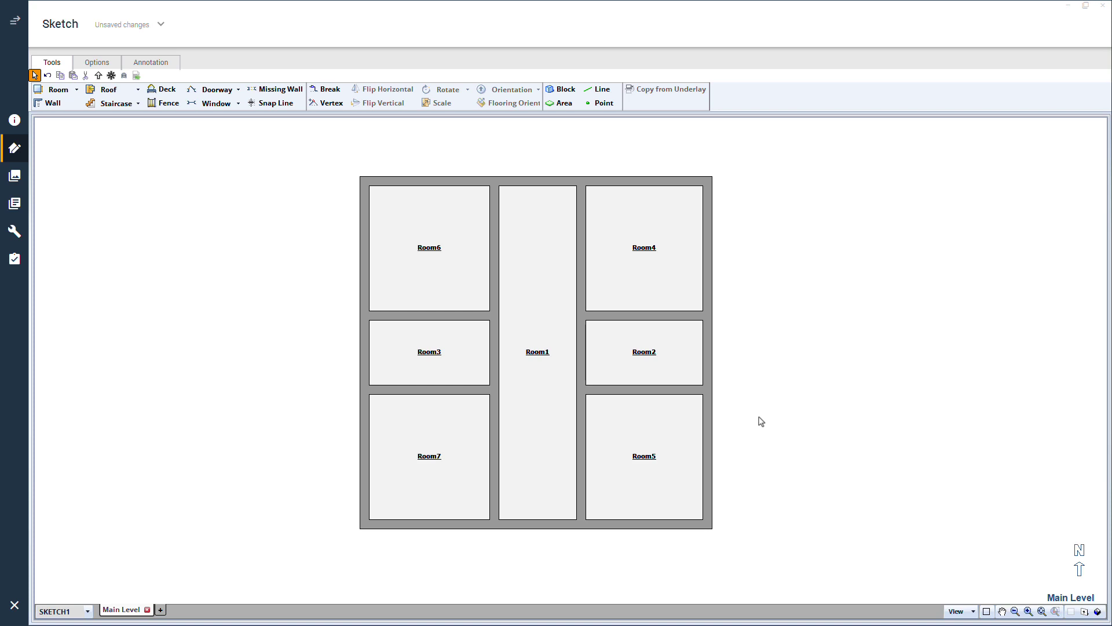
Push Room2's east exterior wall and Room1's north exterior wall outward by 2" each.
left_click(709, 354)
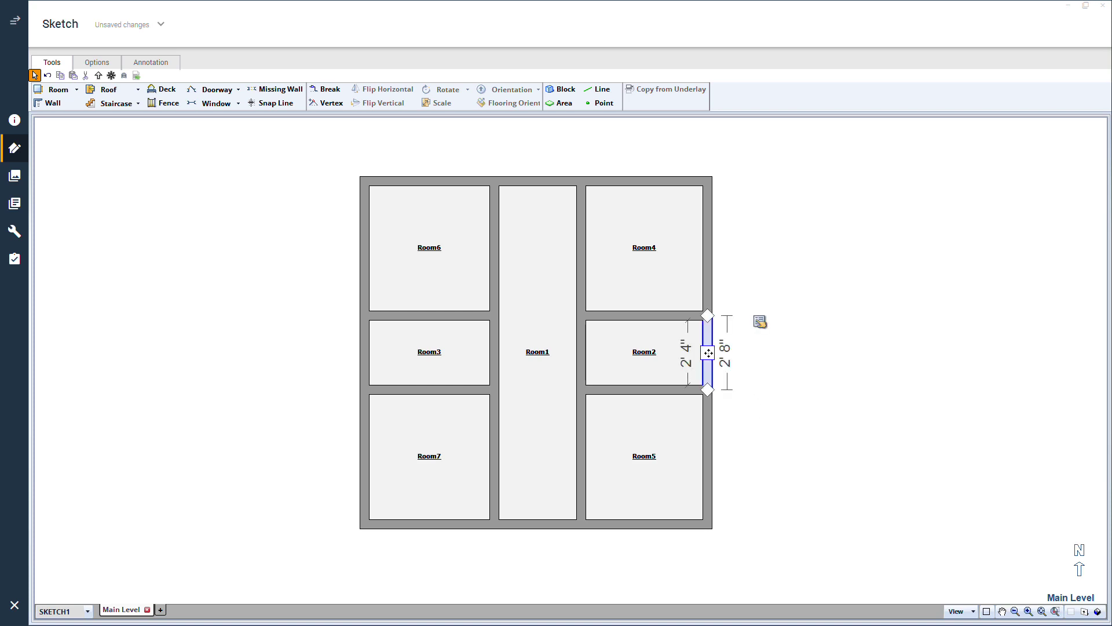
left_click_drag(708, 353, 722, 319)
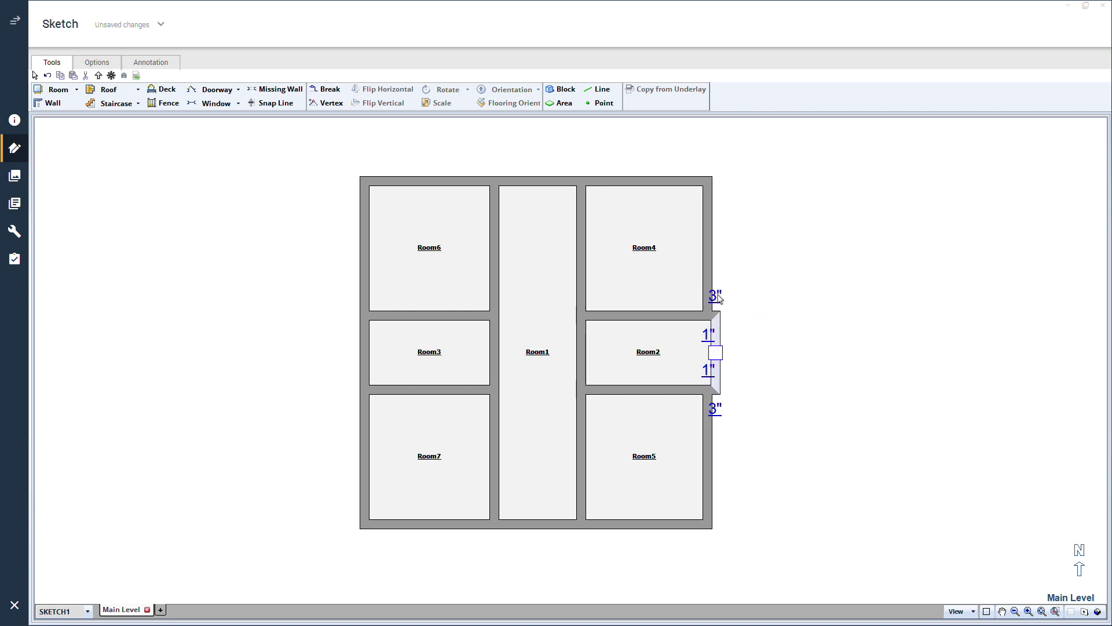
left_click(716, 297)
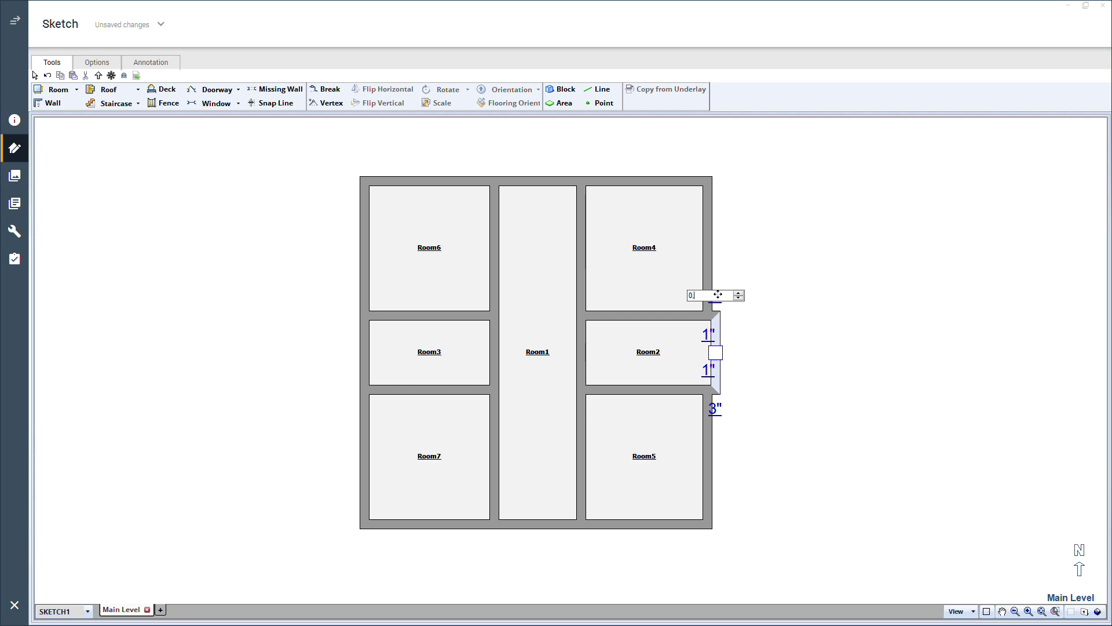
key("Return")
left_click(537, 181)
left_click_drag(537, 181, 538, 170)
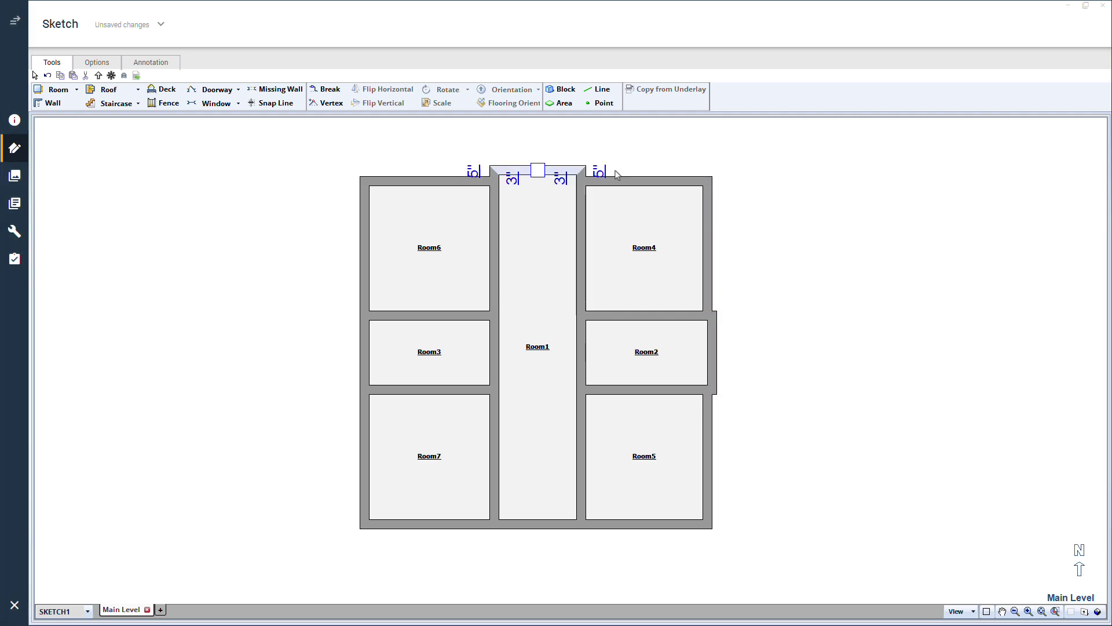
left_click(603, 170)
key("Return")
Push Room3's west exterior wall and Room1's south exterior wall outward by 2" each.
left_click(365, 352)
left_click_drag(364, 353, 352, 352)
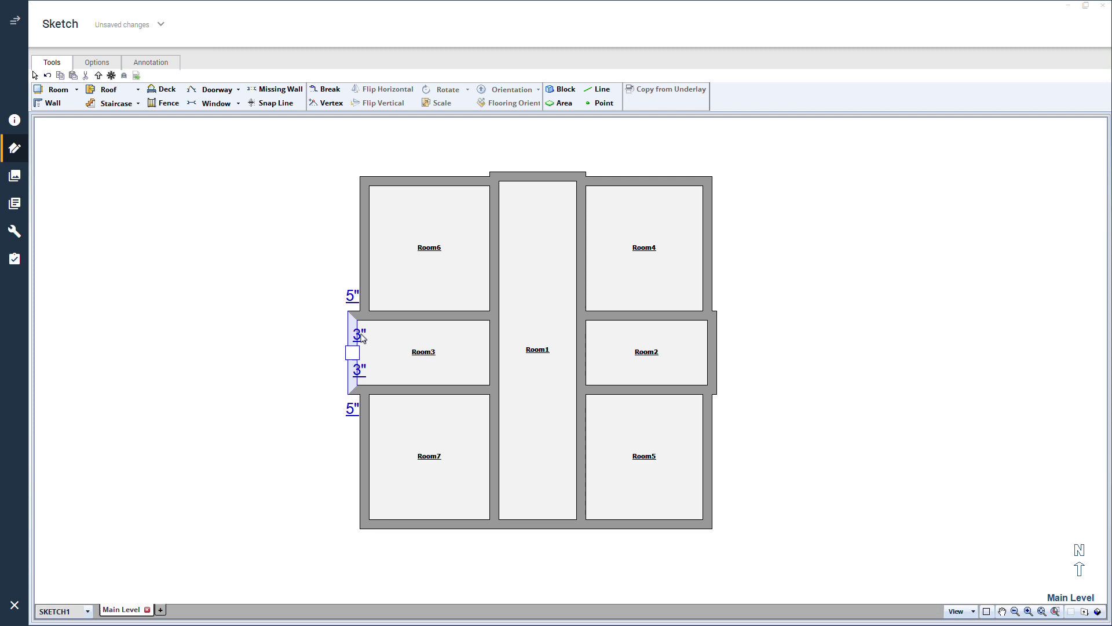
left_click(353, 296)
type("0,2")
left_click(538, 529)
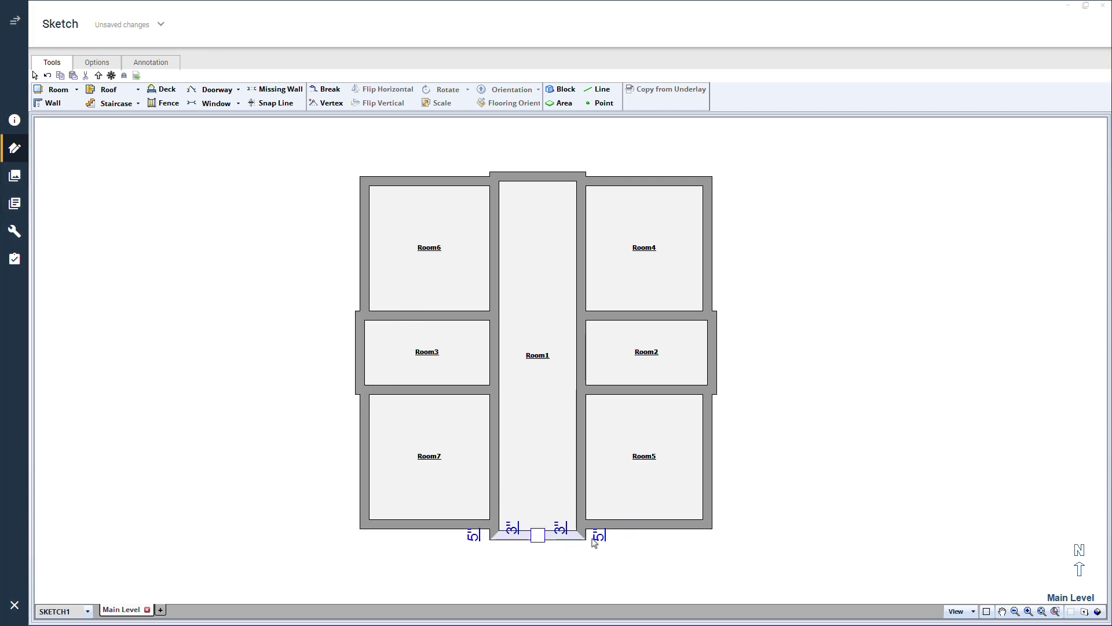
left_click(731, 433)
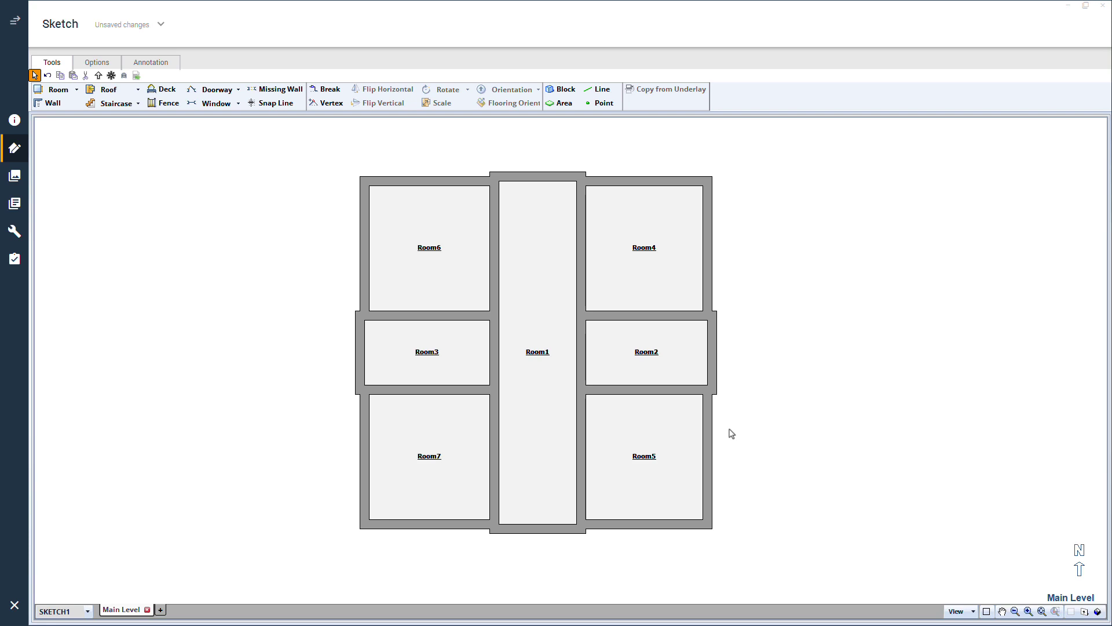
Apply Missing Wall to every interior partition so that all seven rooms open into each other.
key("m")
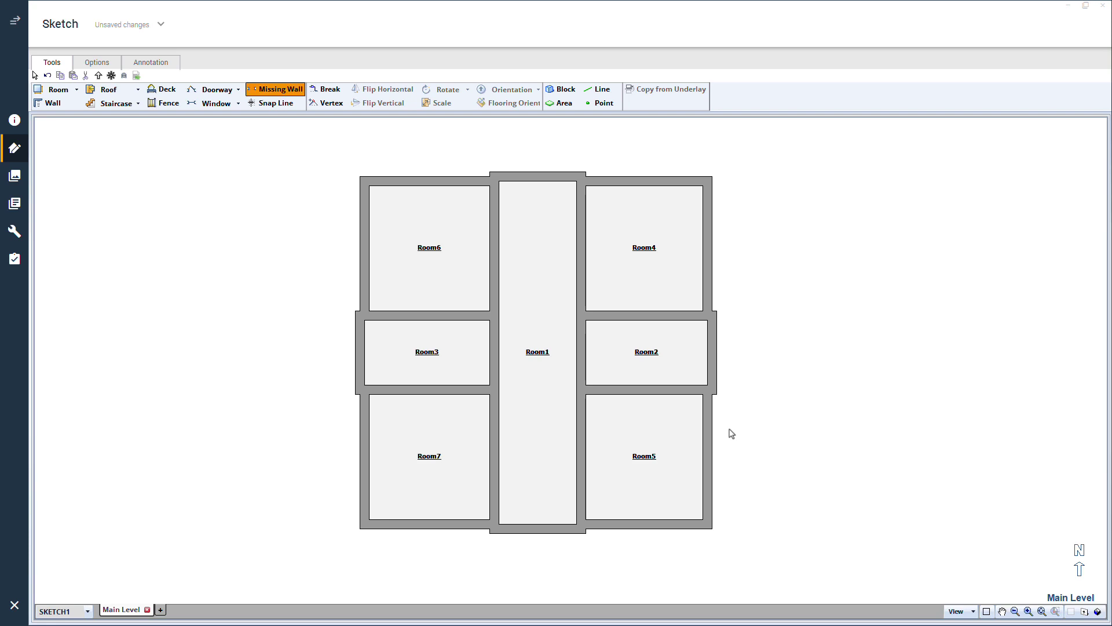
key("ctrl")
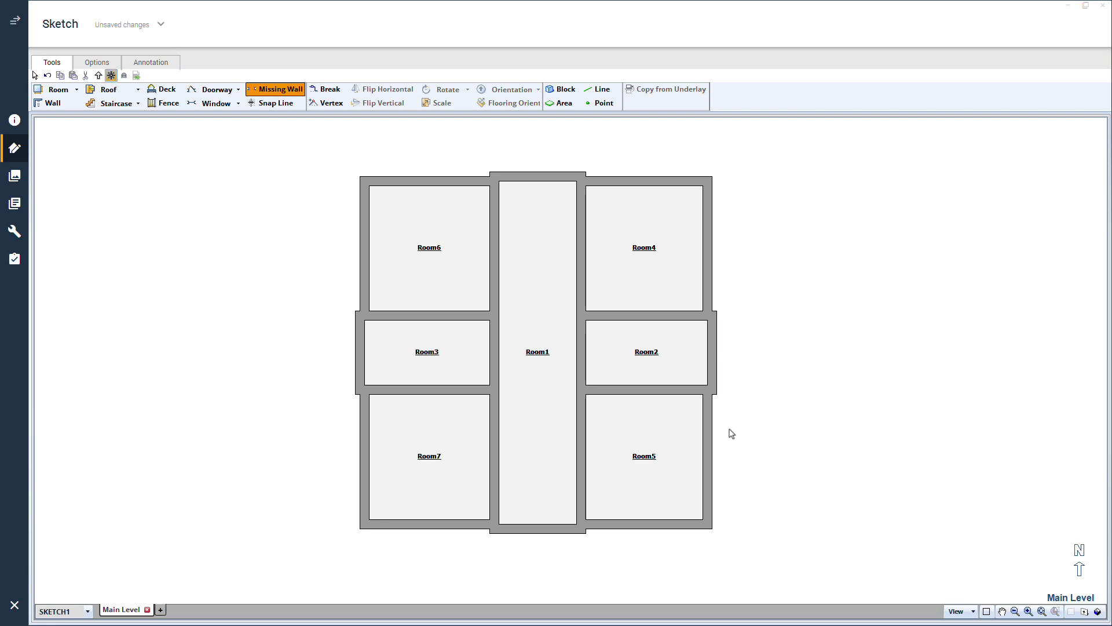
left_click(507, 239)
left_click(581, 242)
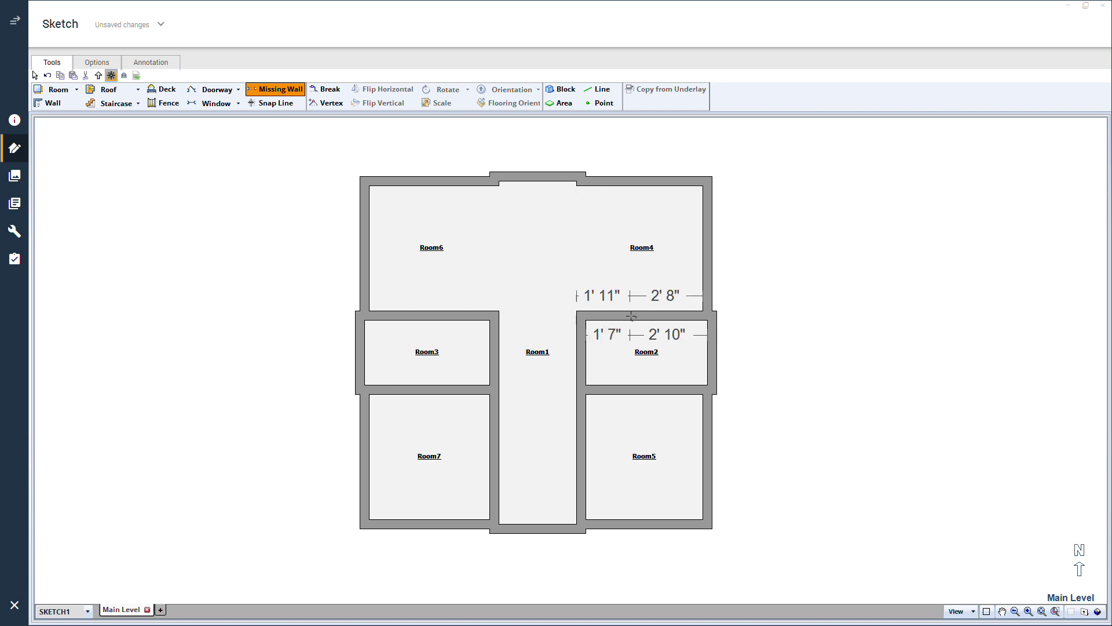
left_click(627, 316)
left_click(628, 391)
left_click(581, 347)
left_click(581, 452)
left_click(495, 440)
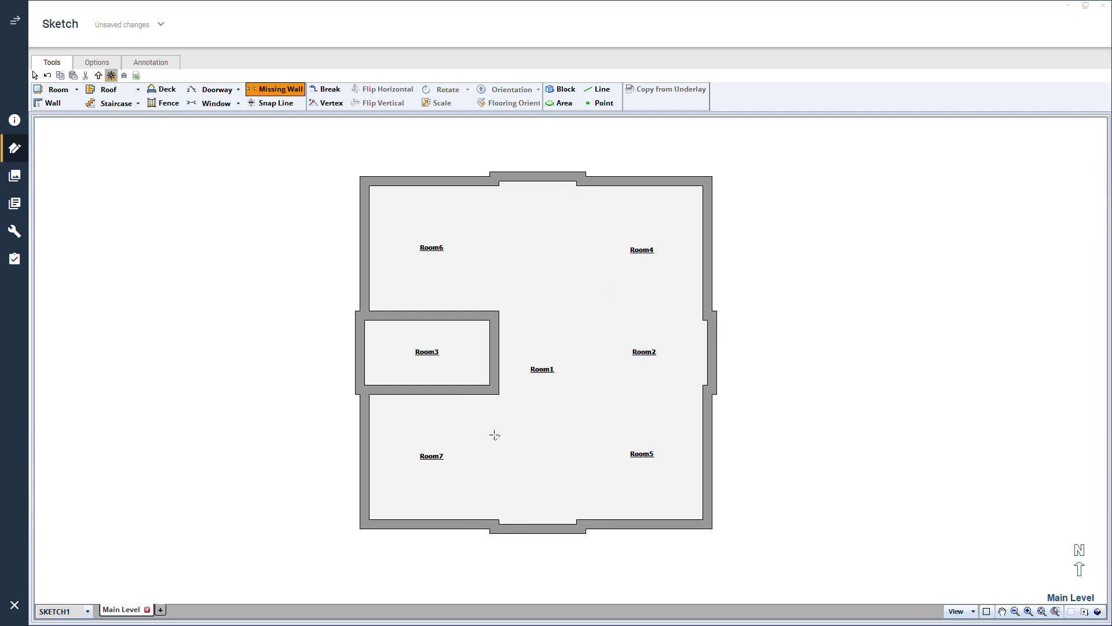
left_click(440, 389)
left_click(448, 317)
left_click(494, 347)
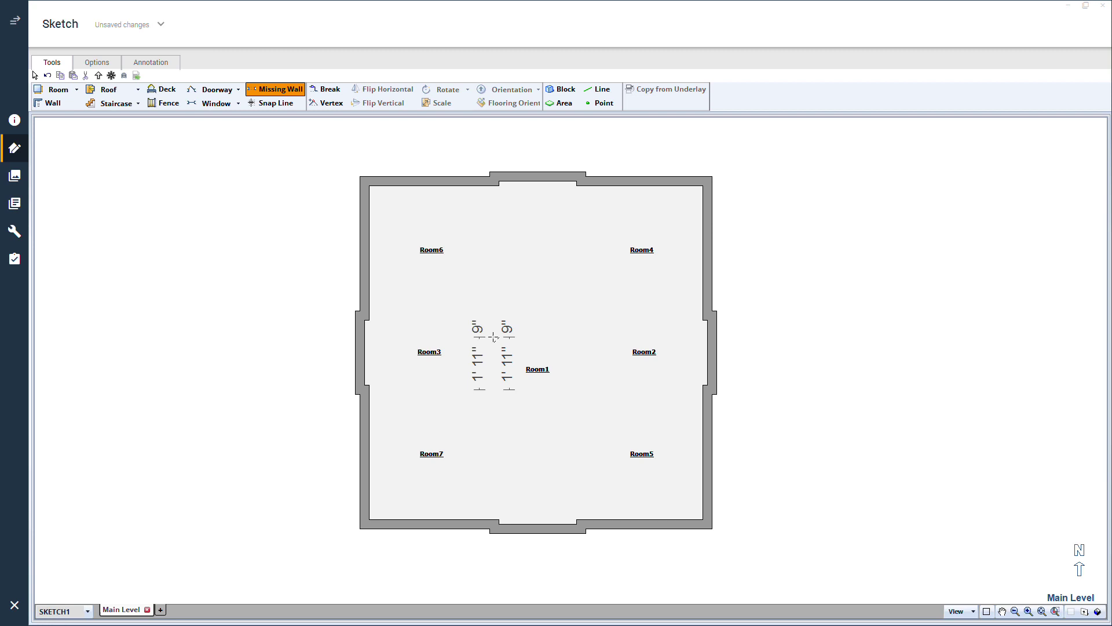
key("Escape")
Set the ceiling height of Room1, Room2 and Room3 together to 8' 2".
left_click(521, 294)
left_click(545, 264)
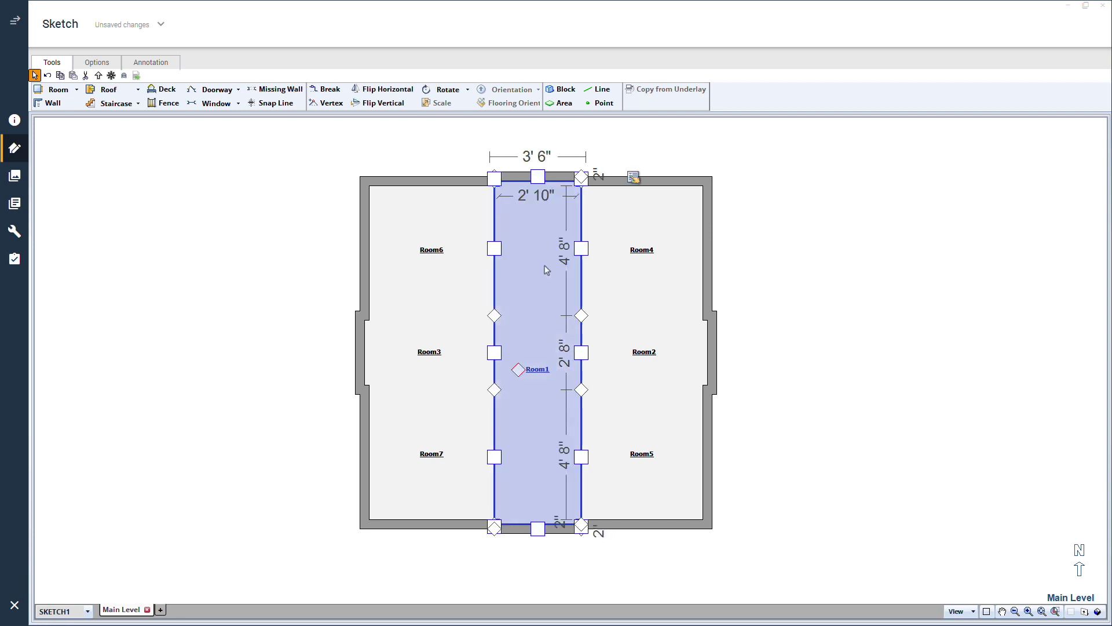
left_click(654, 349, "ctrl")
left_click(469, 344, "ctrl")
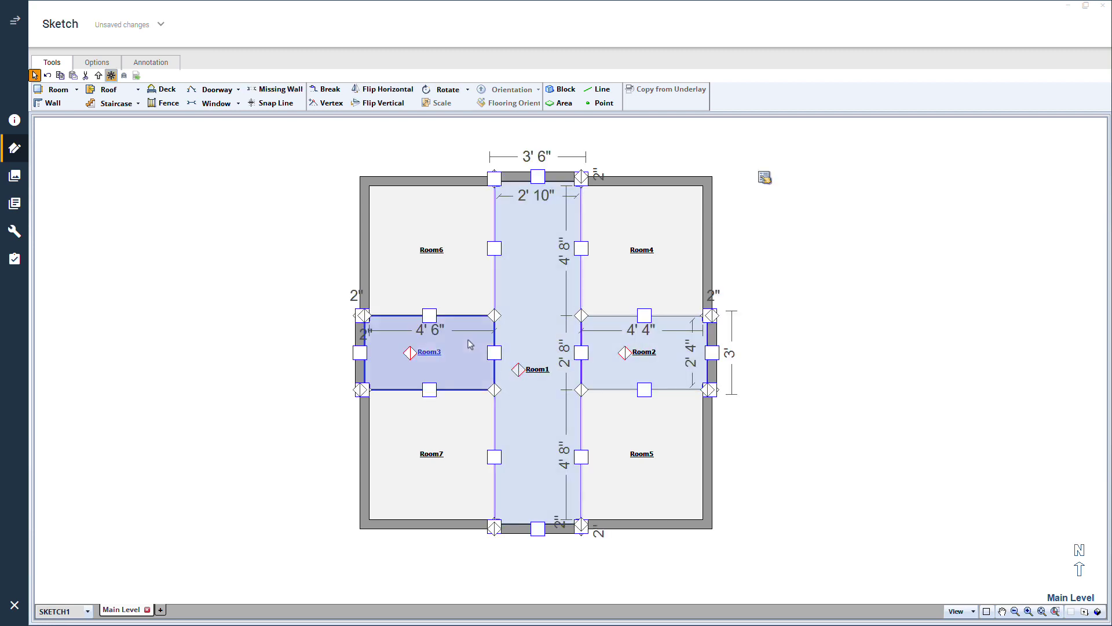
left_click(764, 178)
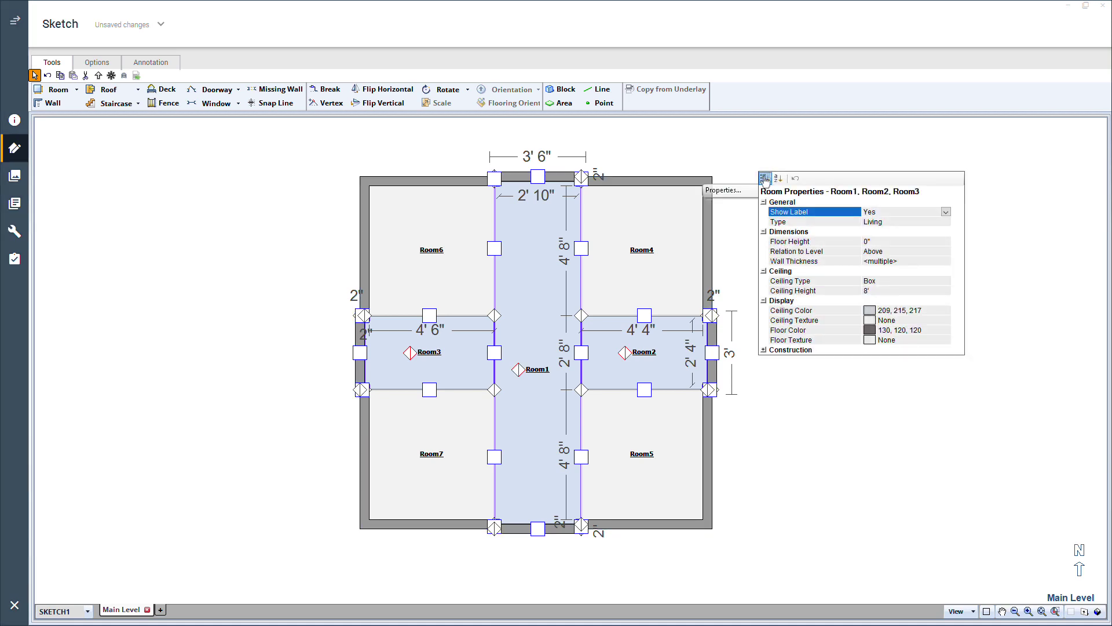
left_click(873, 291)
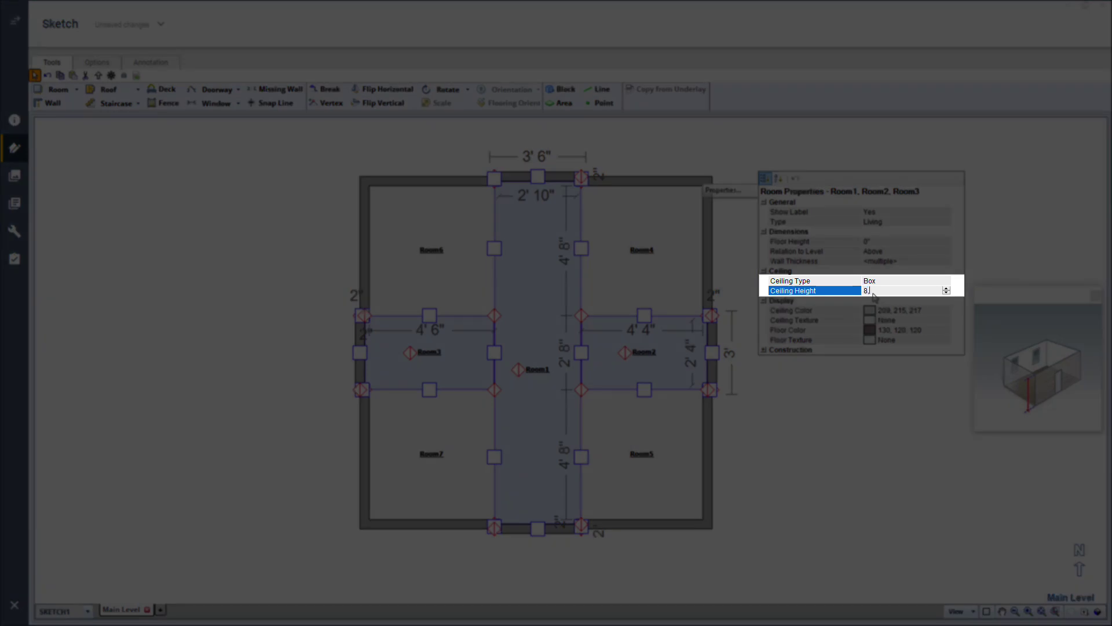
type("' 2\"")
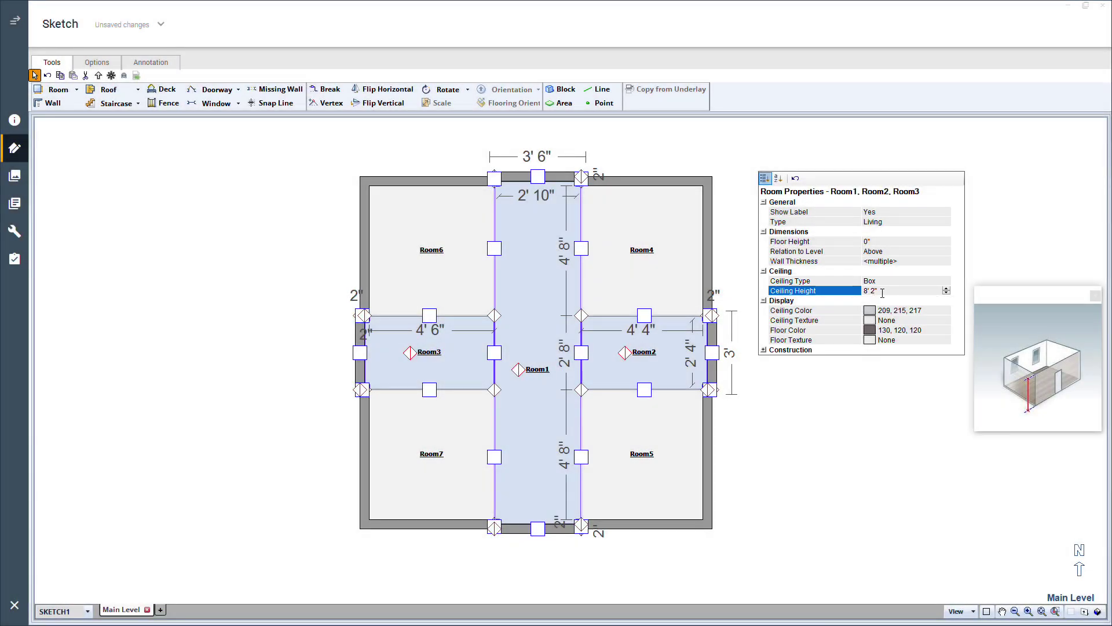
left_click(746, 158)
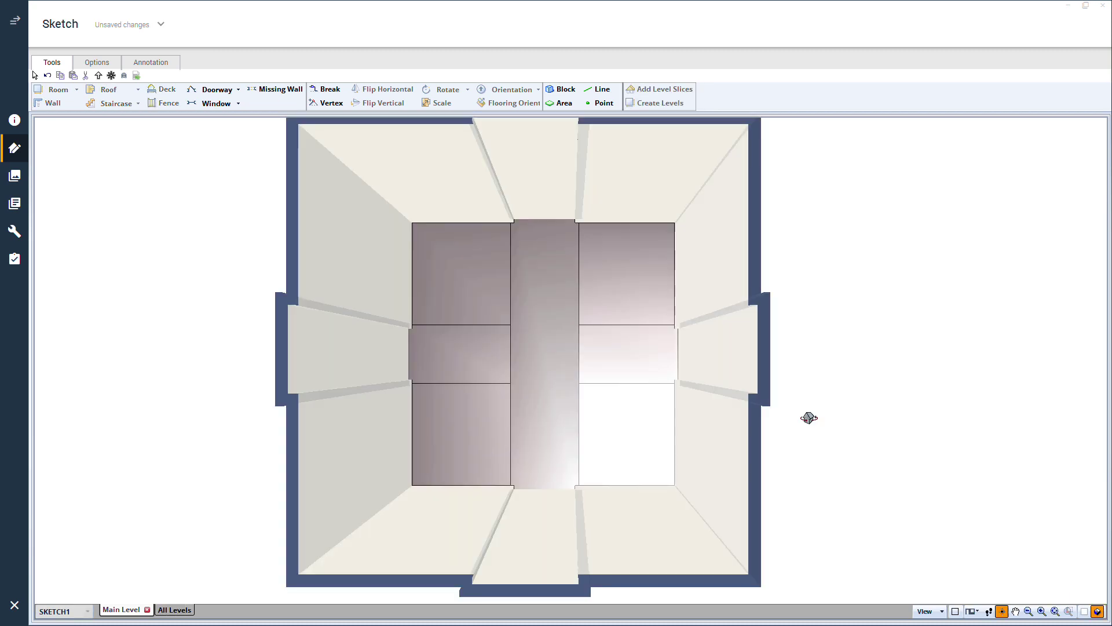
Set the material color of the exterior wall faces of all four corner rooms to dark red (192, 0, 0).
left_click_drag(809, 417, 892, 266)
scroll(892, 266, "down", 3)
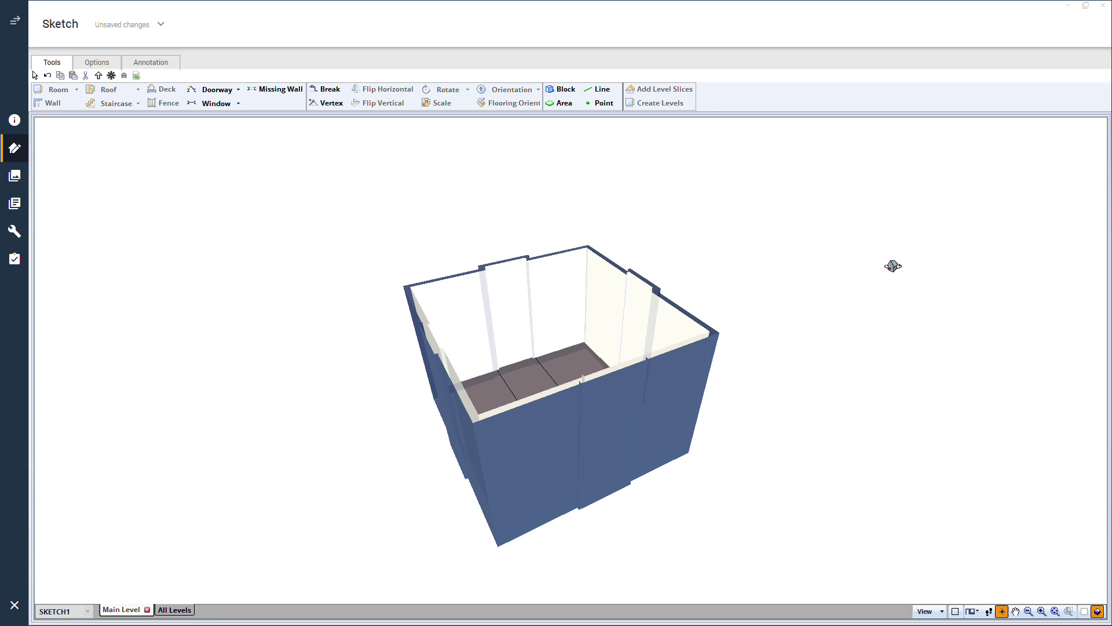
left_click(526, 449)
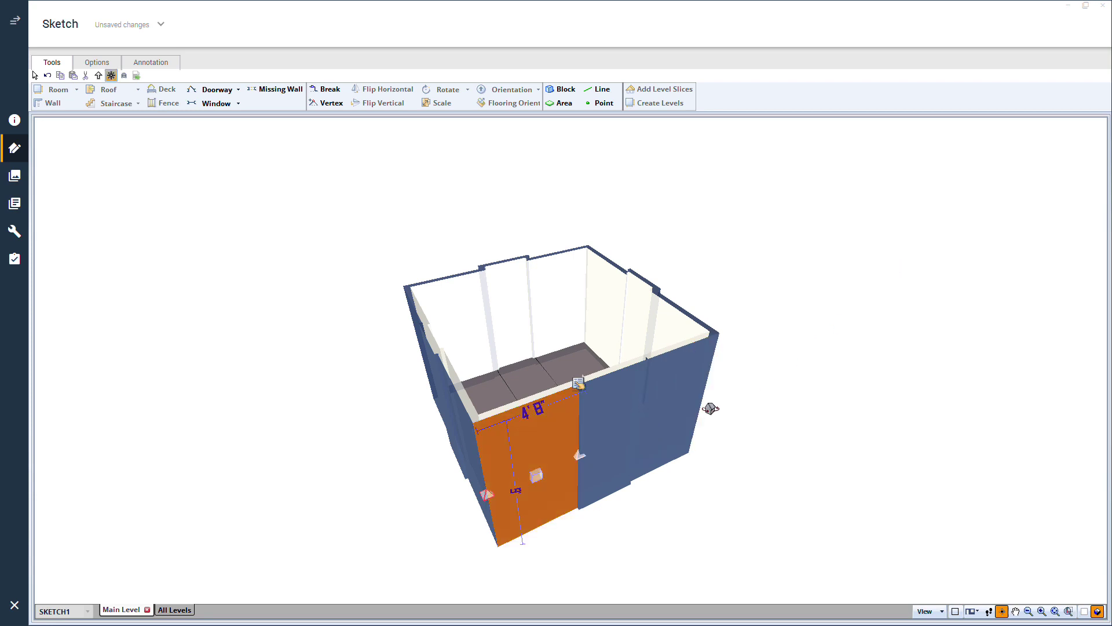
left_click(691, 392, "ctrl")
left_click_drag(716, 392, 539, 379)
left_click(573, 406, "ctrl")
left_click(695, 383, "ctrl")
left_click_drag(815, 359, 561, 376)
left_click(579, 428, "ctrl")
left_click(713, 400, "ctrl")
left_click_drag(836, 377, 618, 377)
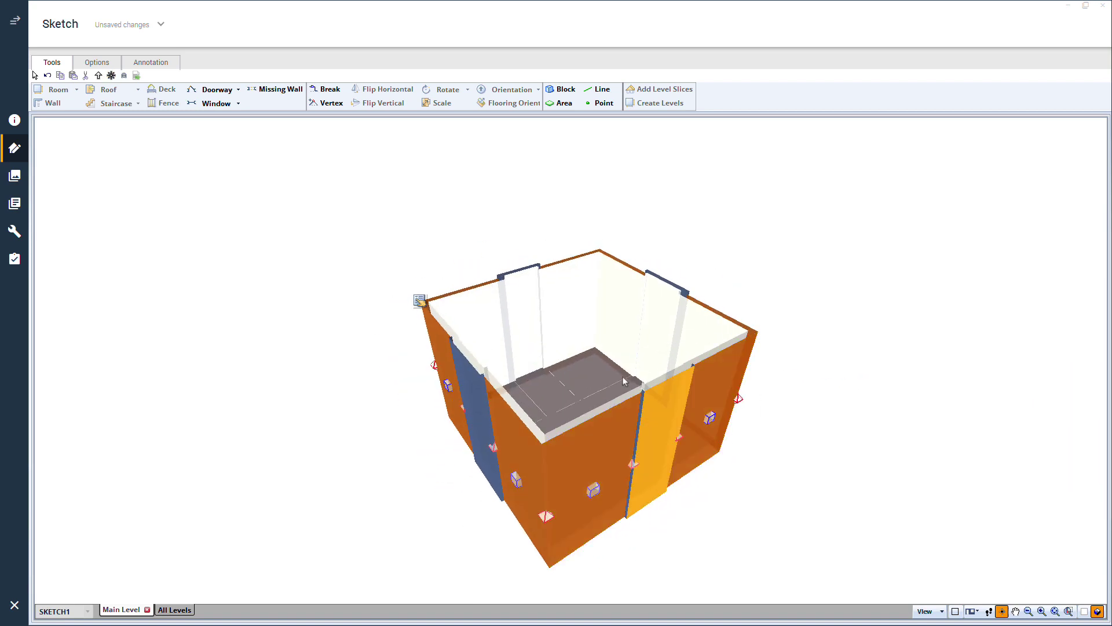
left_click(420, 302)
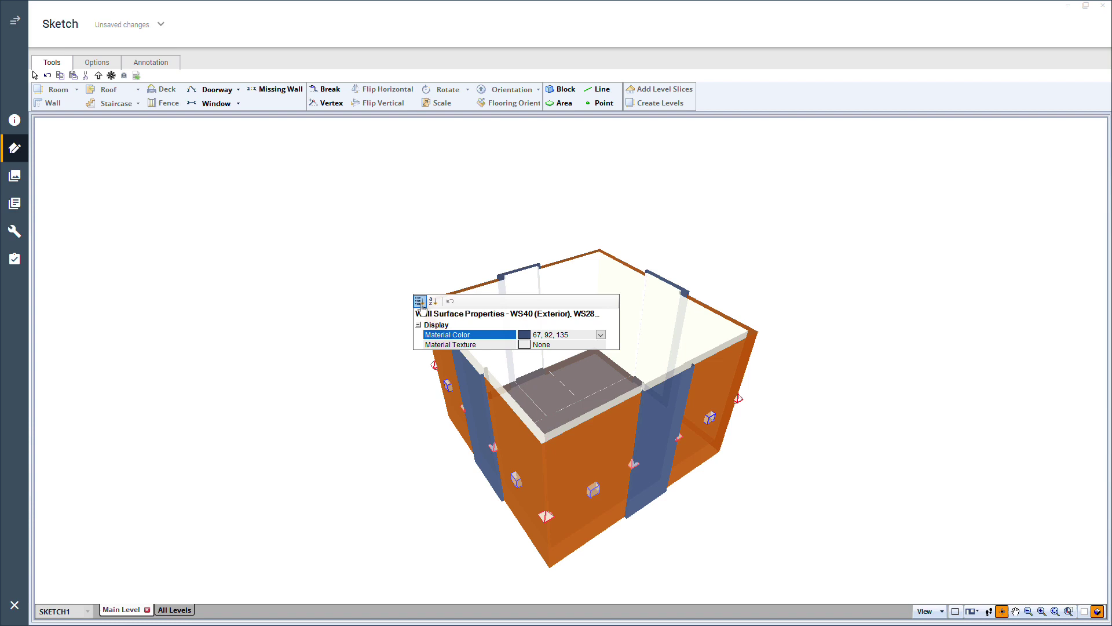
left_click(600, 335)
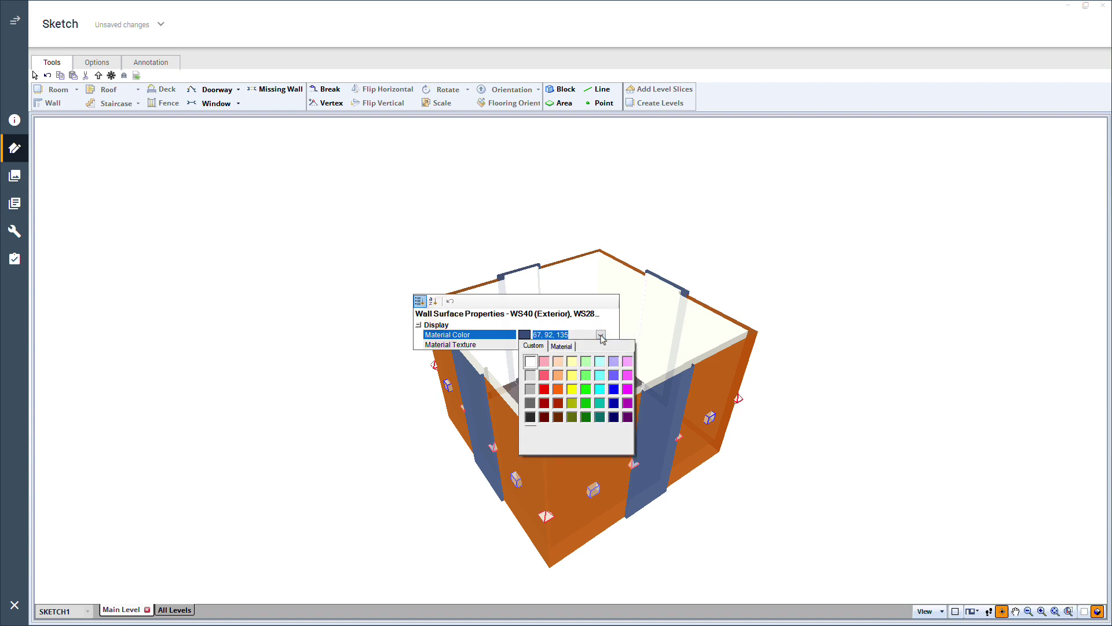
left_click(544, 404)
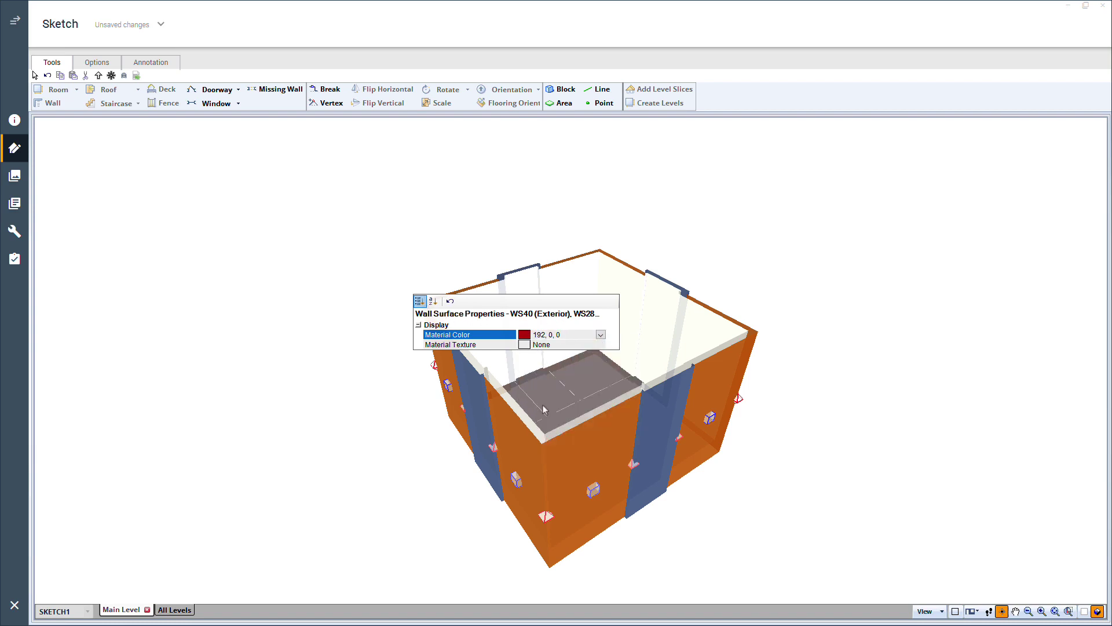
left_click(799, 402)
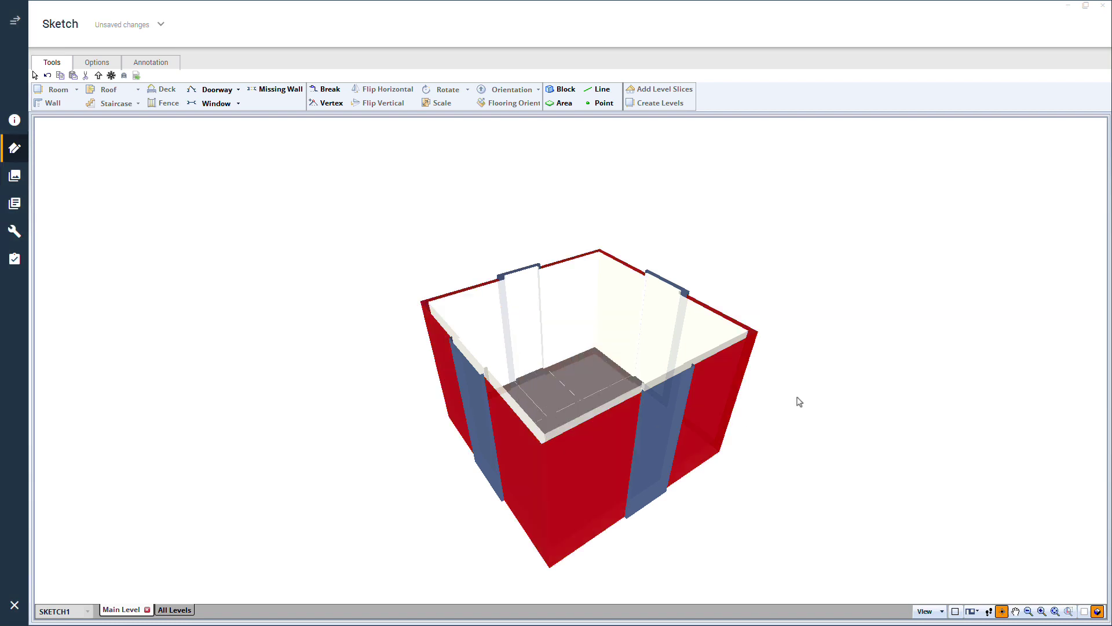
Set the material color of the projecting band's exterior wall faces on all four sides to white.
left_click(642, 430)
left_click_drag(805, 420, 629, 409)
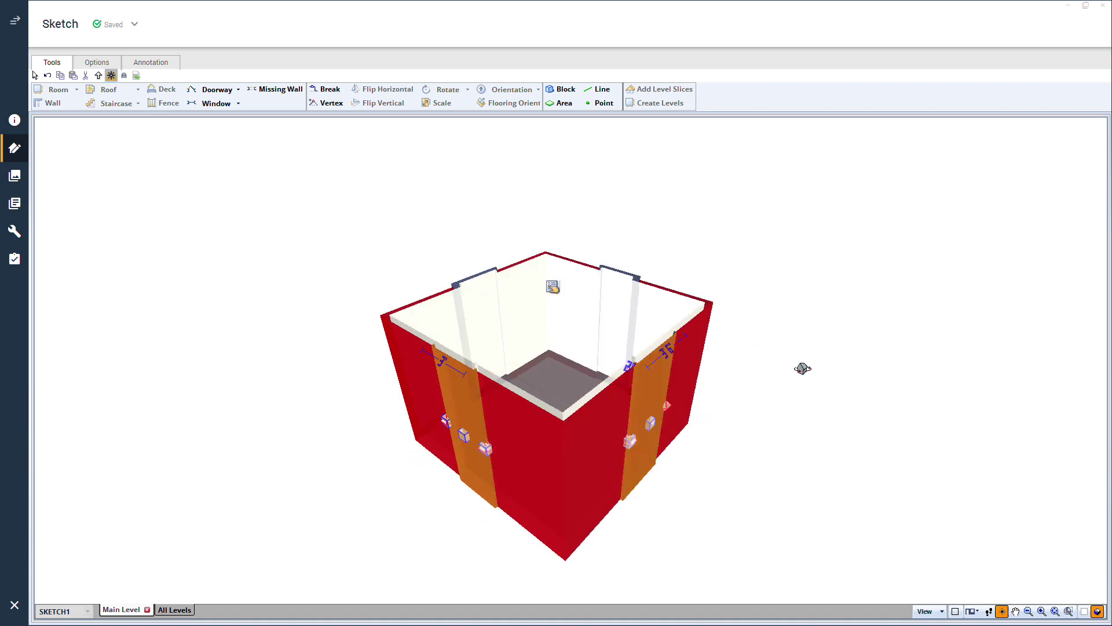
left_click_drag(801, 367, 487, 370)
left_click(636, 370, "ctrl")
left_click_drag(801, 365, 515, 370)
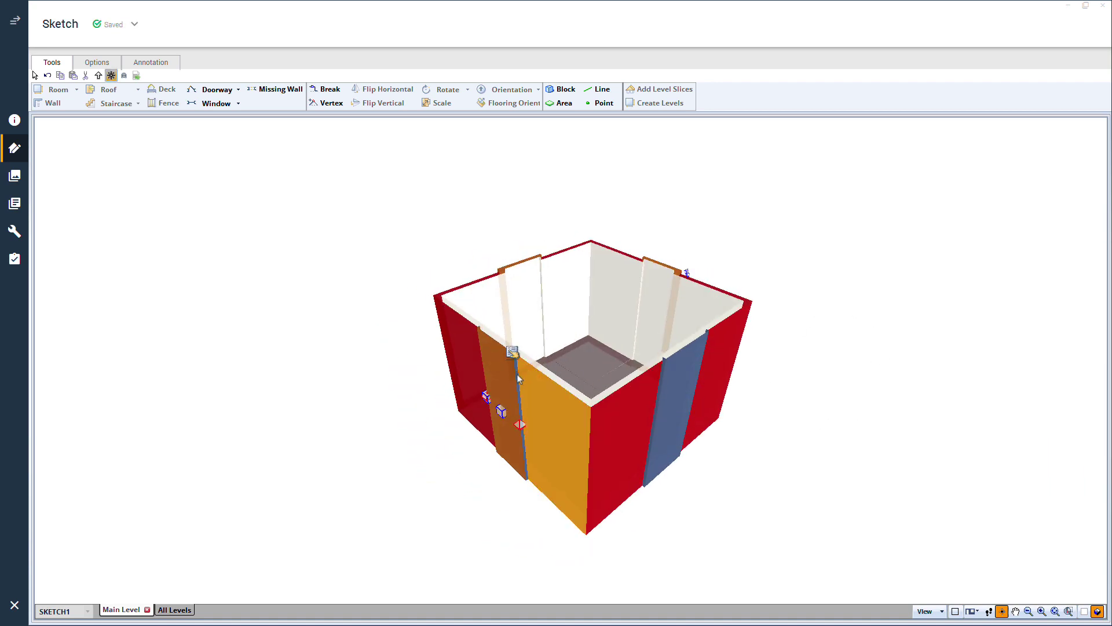
left_click(665, 380, "ctrl")
left_click_drag(859, 374, 522, 401)
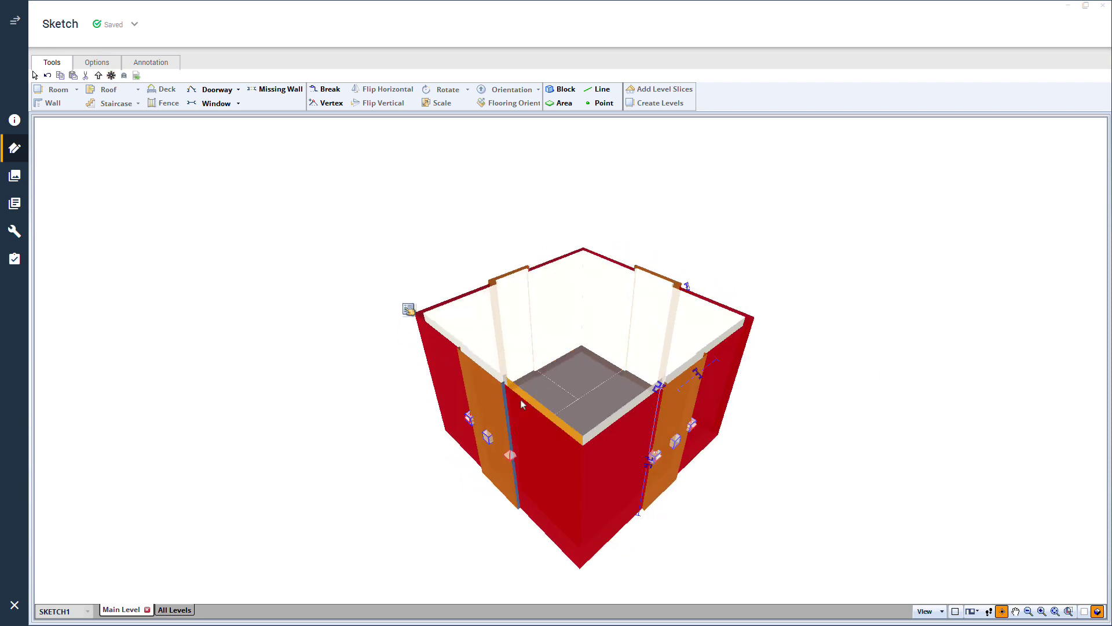
left_click(409, 311)
left_click(589, 343)
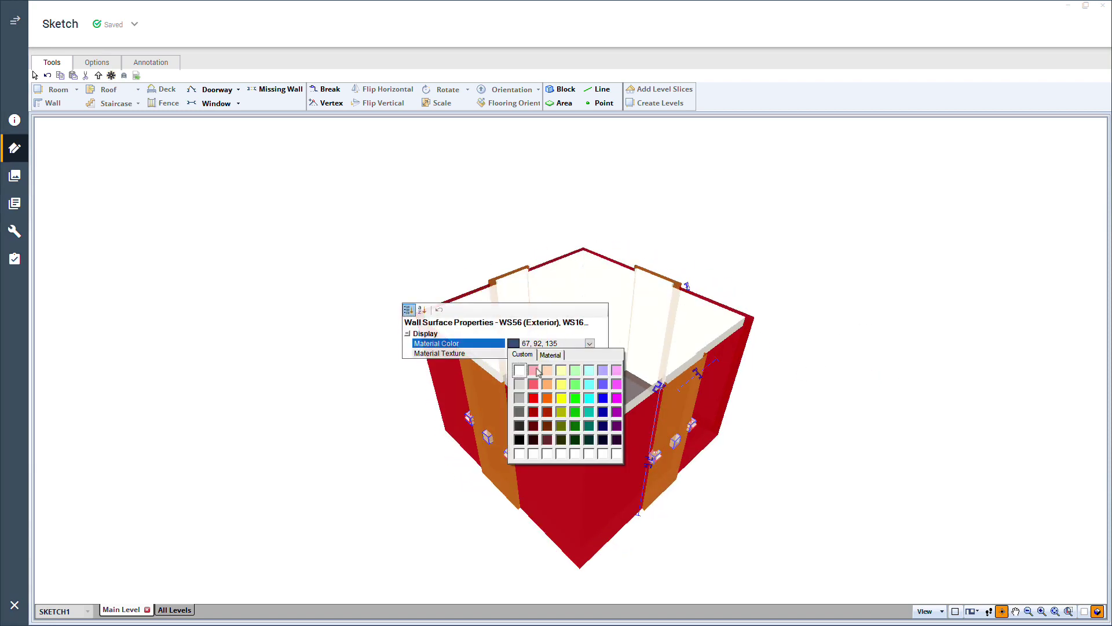
left_click(517, 371)
left_click(825, 406)
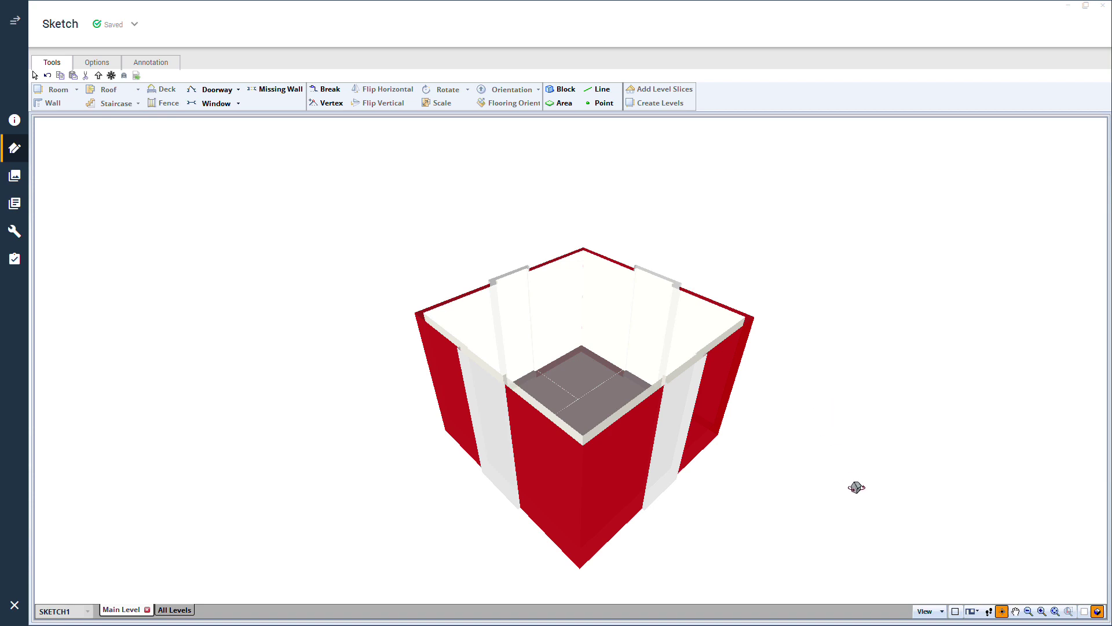
Display the ceiling surfaces and set the ceiling color of the four corner rooms, Room4 through Room7, to dark red.
left_click(941, 611)
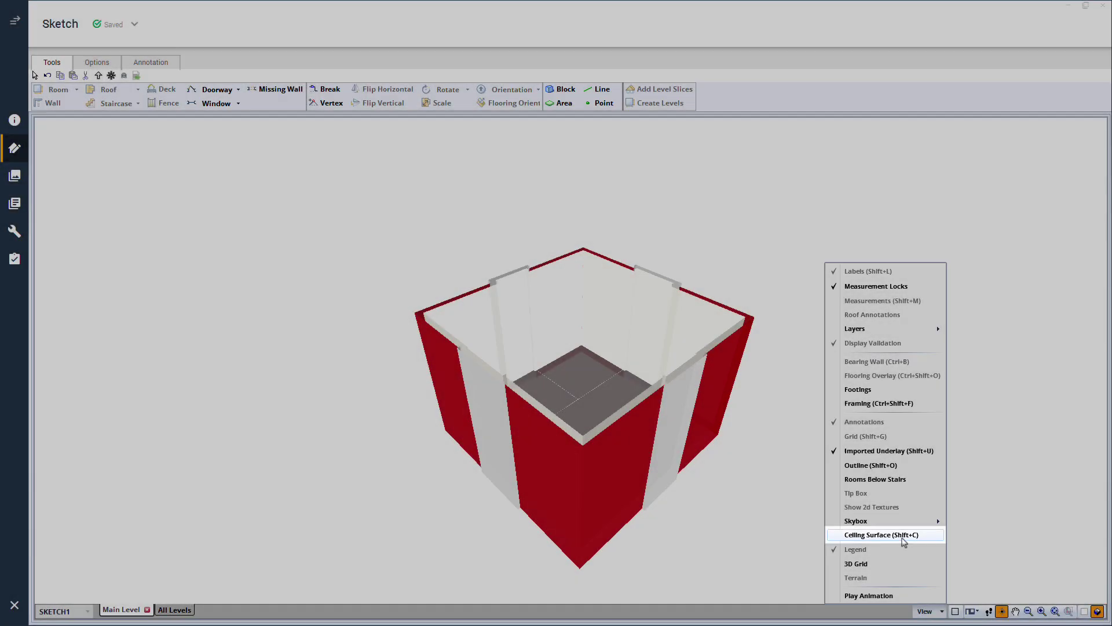
left_click(903, 534)
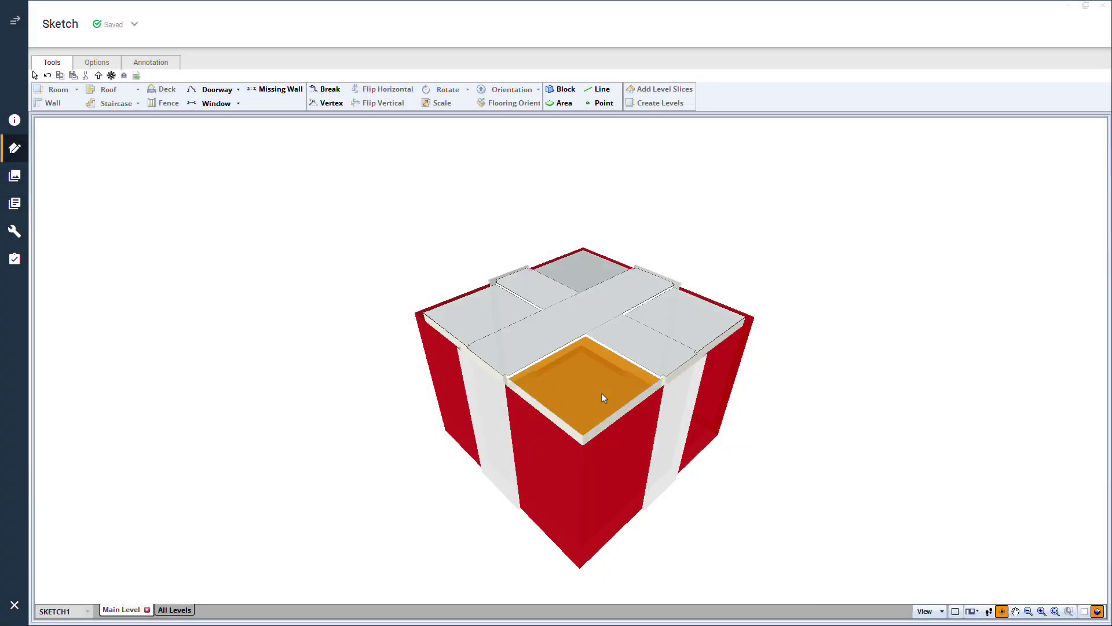
left_click(601, 393)
left_click(688, 318, "ctrl")
left_click(589, 271, "ctrl")
left_click(480, 313, "ctrl")
left_click(411, 310)
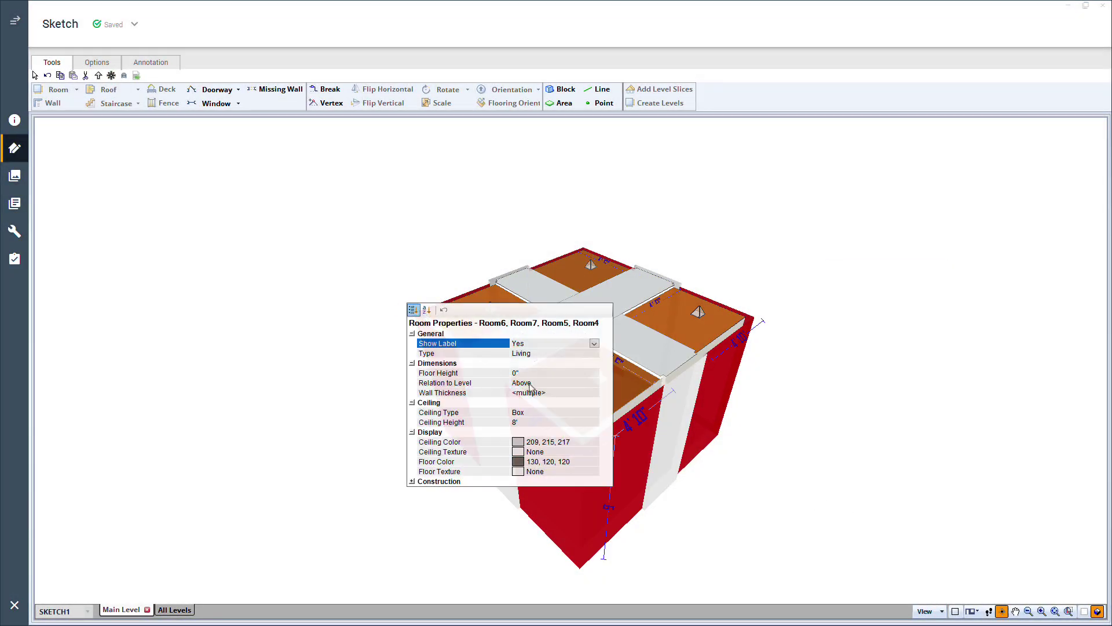
left_click(589, 441)
left_click(594, 441)
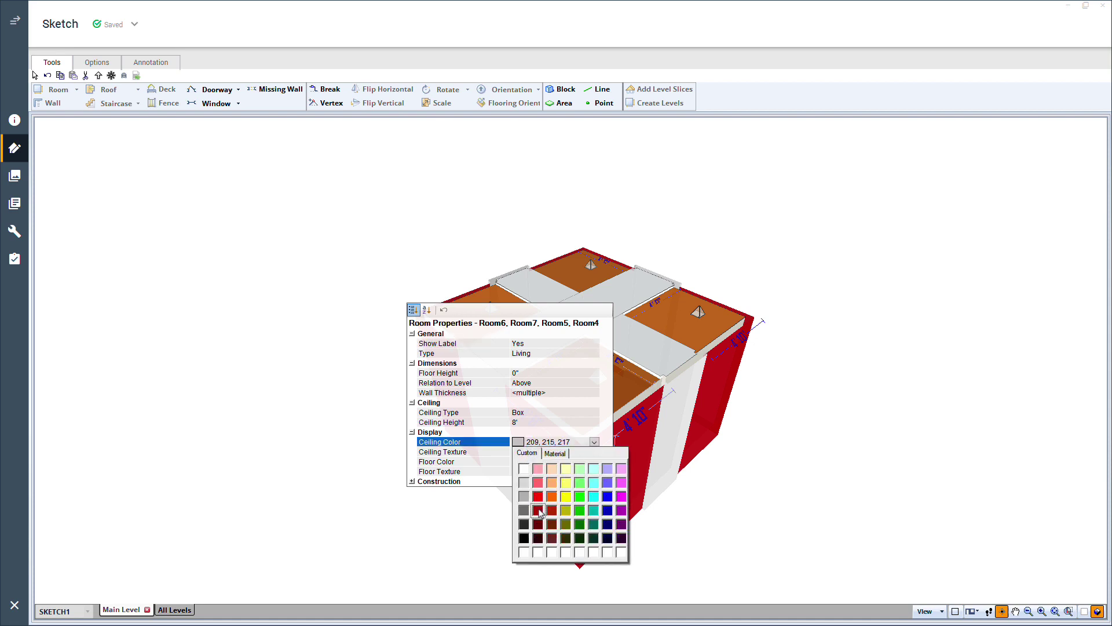
left_click(537, 508)
left_click(775, 412)
Set the ceiling color of the cross-shaped band's Room1, Room2 and Room3 together to a pale neutral shade.
left_click(652, 351)
left_click(597, 307, "ctrl")
left_click(538, 289, "ctrl")
mouse_move(410, 312)
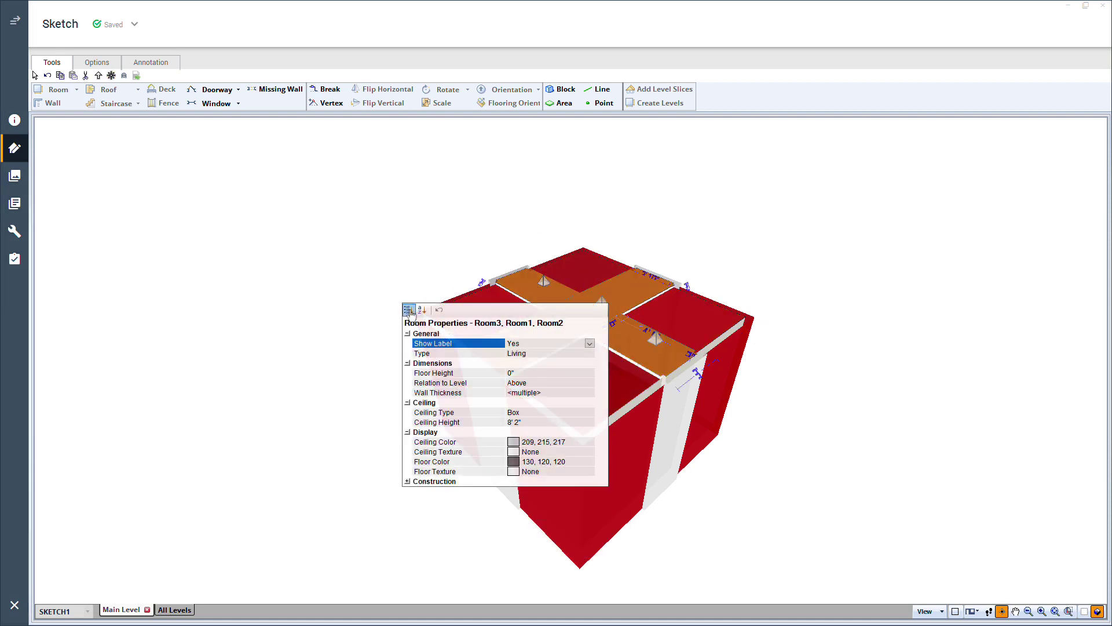
left_click(581, 441)
left_click(589, 442)
left_click(524, 480)
left_click(793, 426)
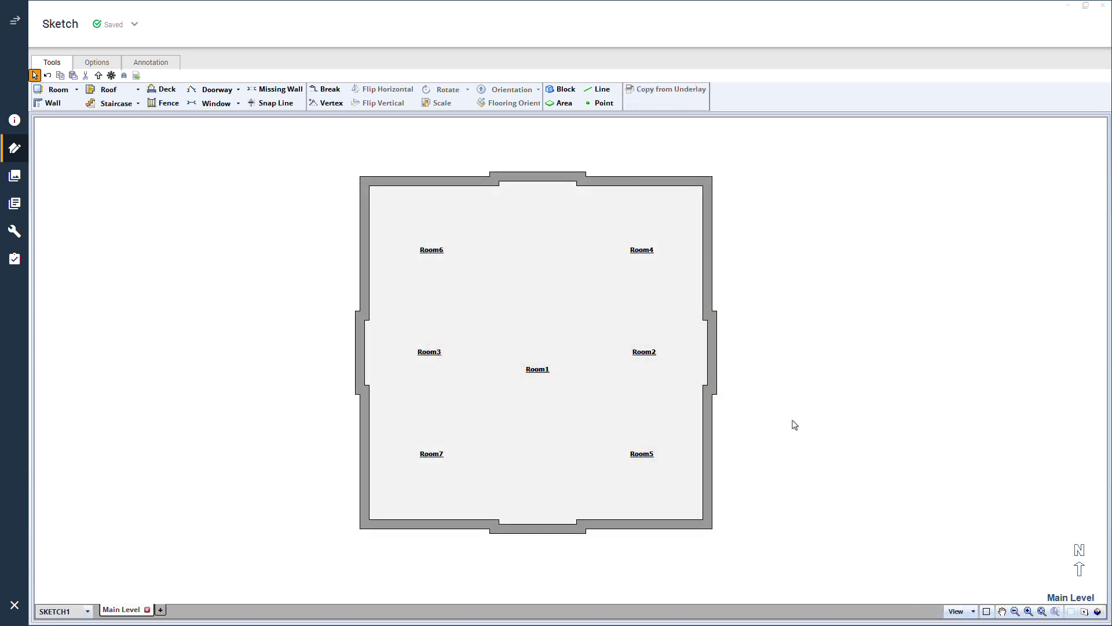
Add a second level and draw a room 3' × 3' inside, 3' 8" outside, near the northwest corner of the underlay.
left_click(161, 610)
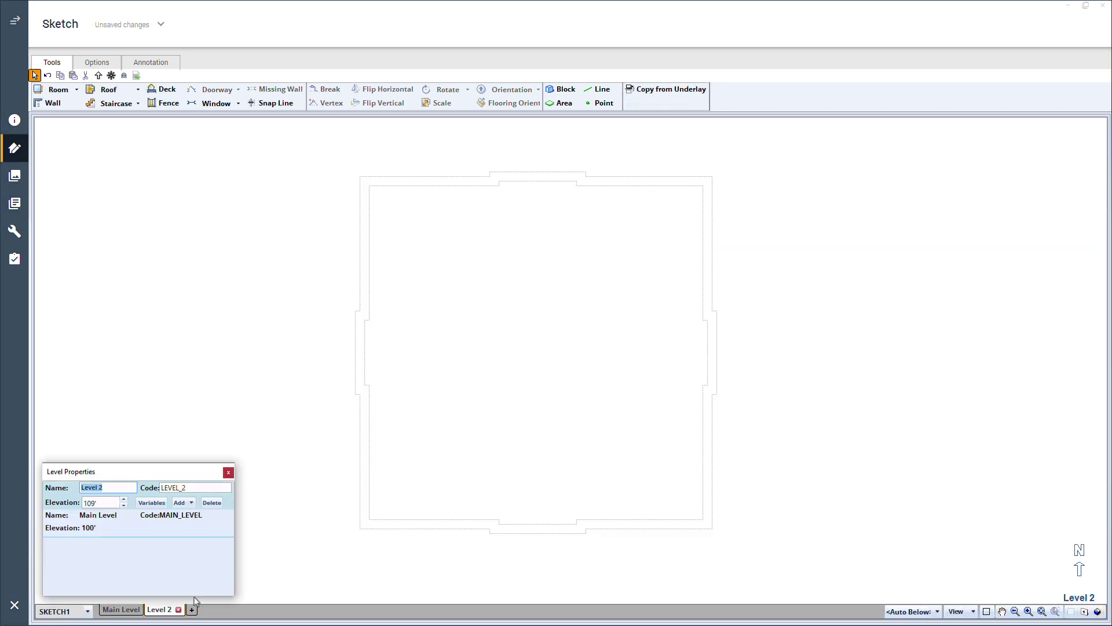
left_click(301, 474)
key("r")
left_click_drag(402, 206, 517, 320)
left_click(514, 261)
left_click(452, 226)
type("3' 8 1/4\"")
key("Return")
left_click_drag(448, 315, 462, 273)
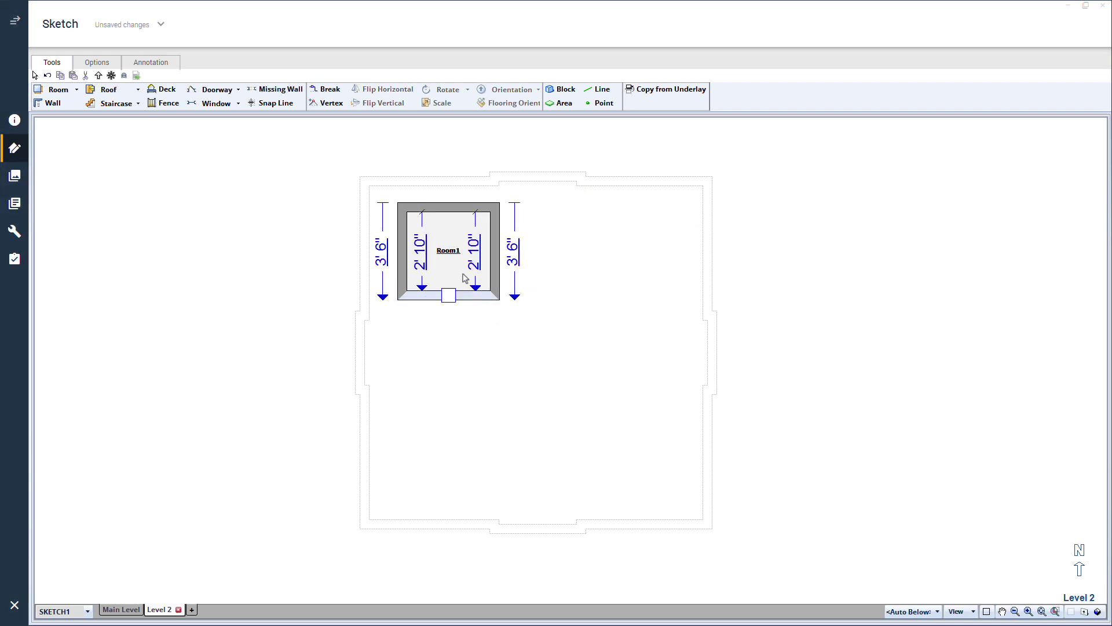
left_click(463, 272)
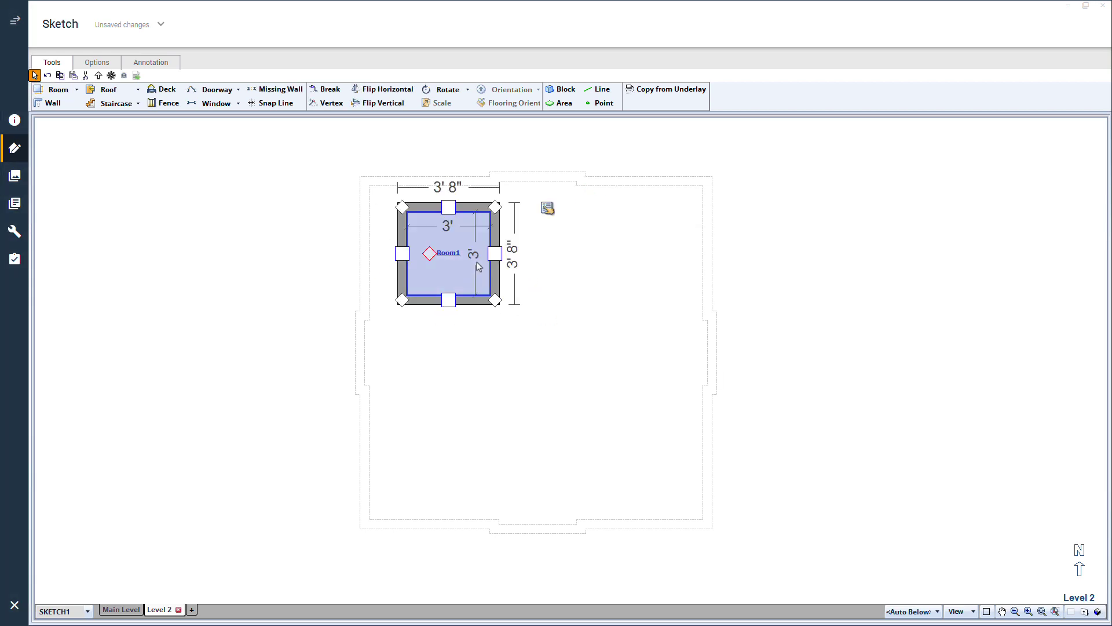
Set the wall thickness of the new square room on the second level to 1".
left_click(546, 209)
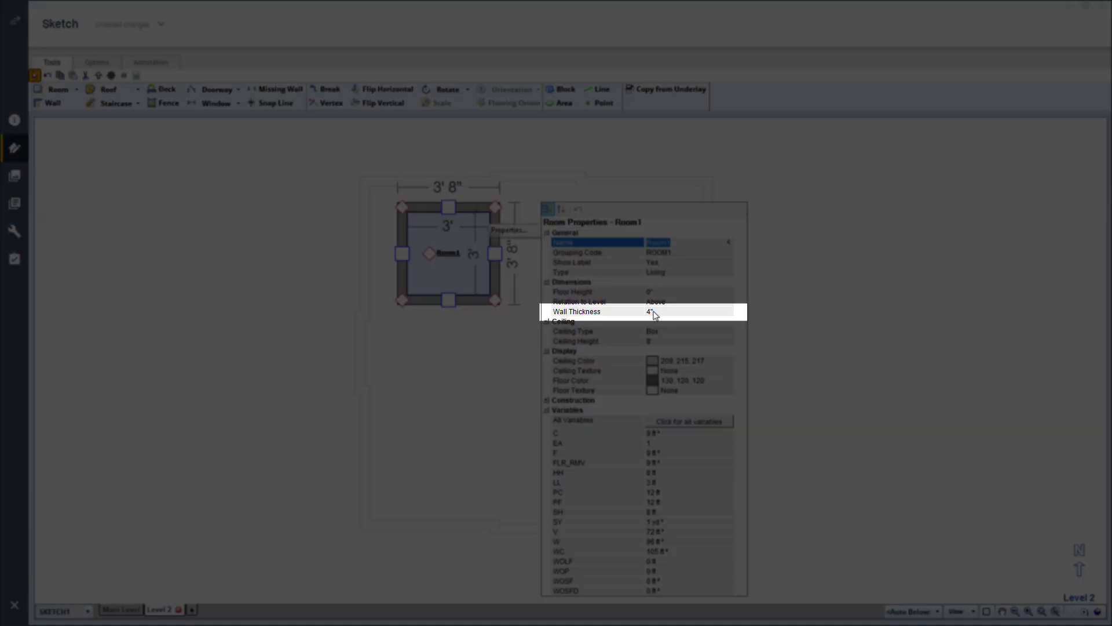
left_click(653, 311)
key("Return")
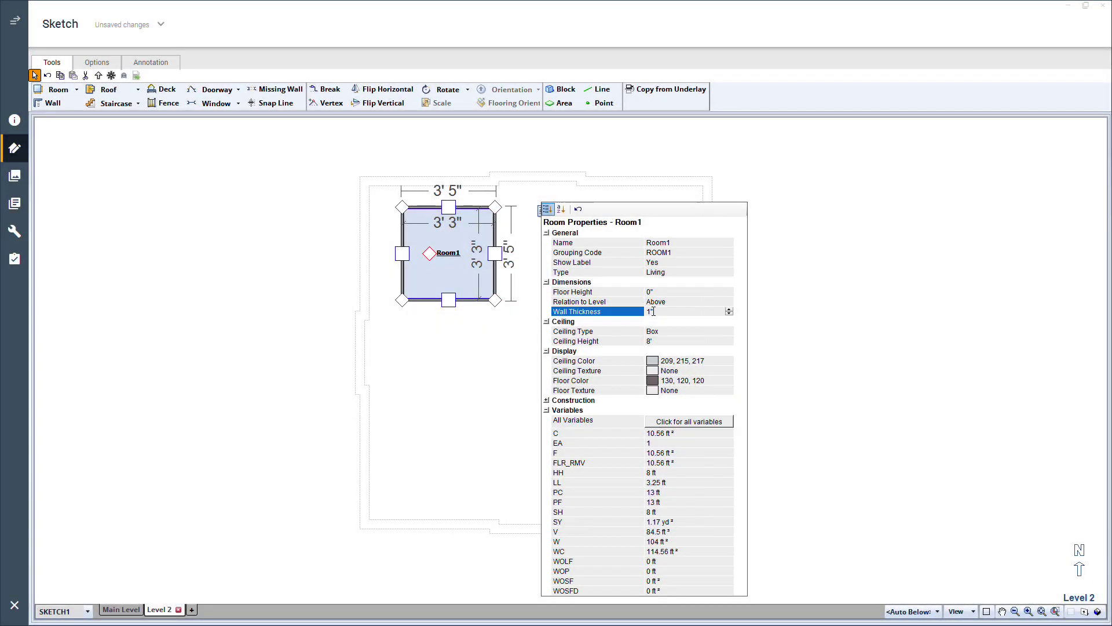
Turn the square room's north wall into an arced wall bulging 1' 6" outward.
left_click(481, 207)
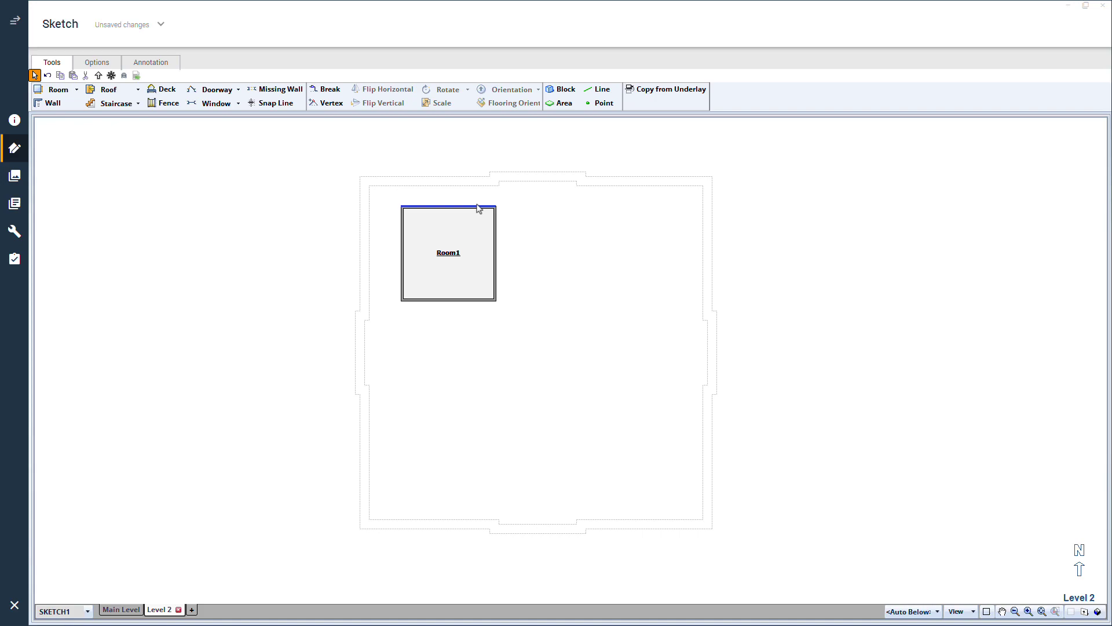
left_click(543, 210)
left_click(650, 258)
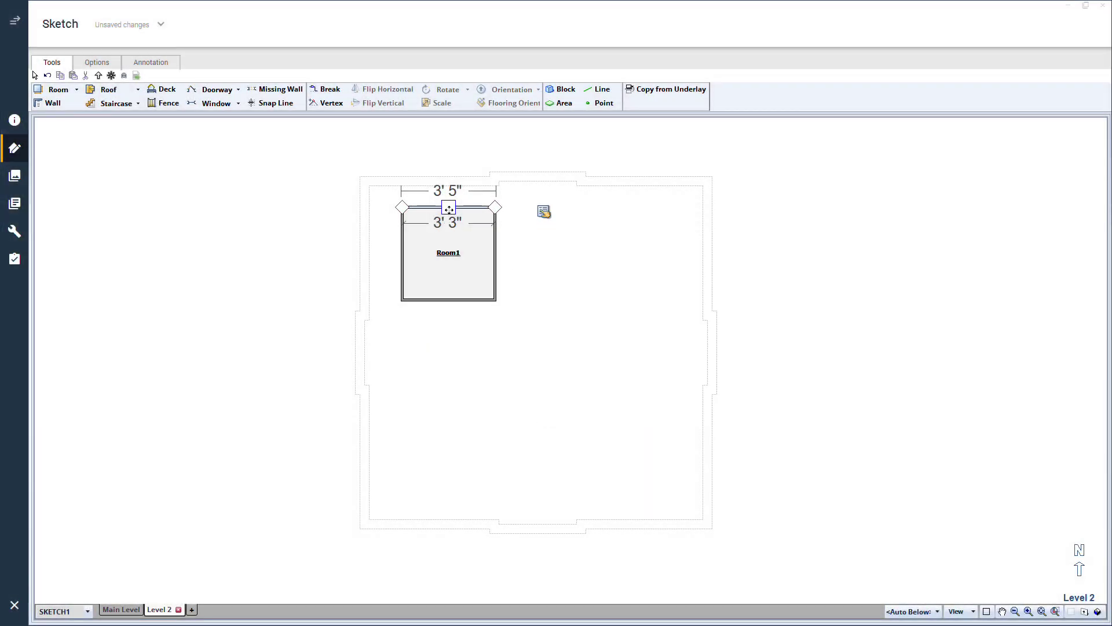
left_click_drag(449, 209, 448, 170)
type("1")
key("Return")
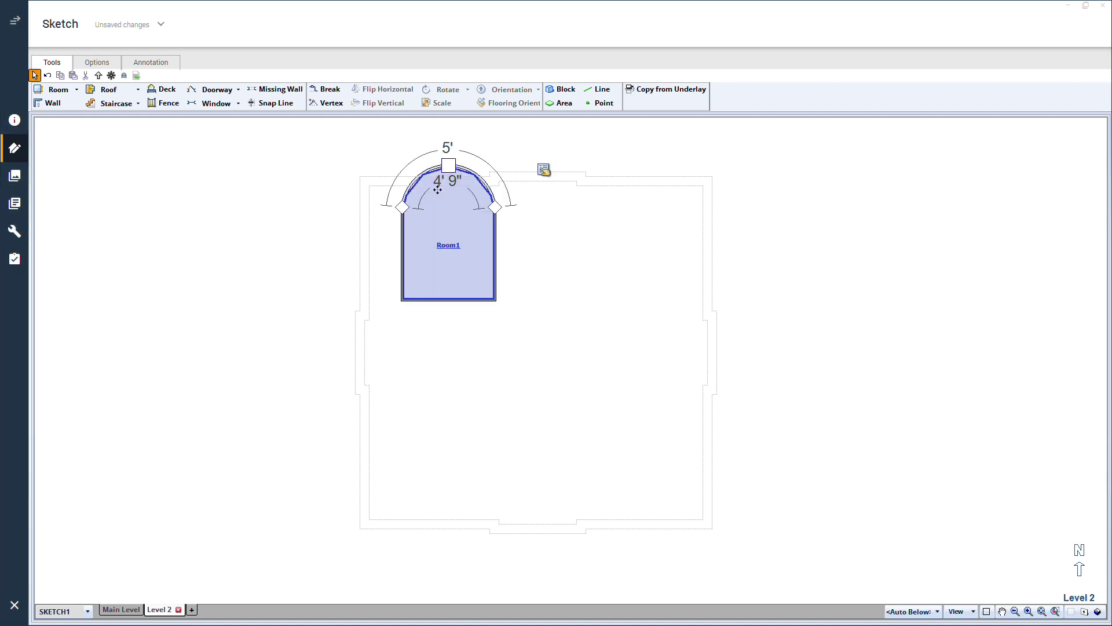
left_click(519, 149)
Move the room's south wall up to just below the arc's ends and make it an arced wall bulging 1' 6" southward.
left_click(449, 299)
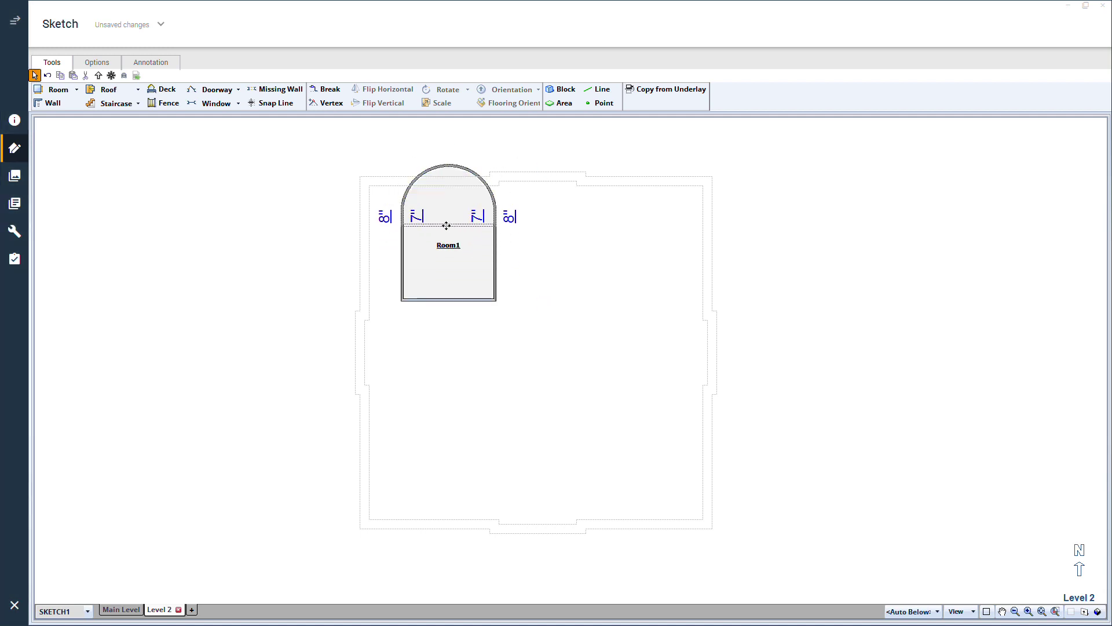
left_click_drag(445, 212, 445, 209)
left_click(461, 212)
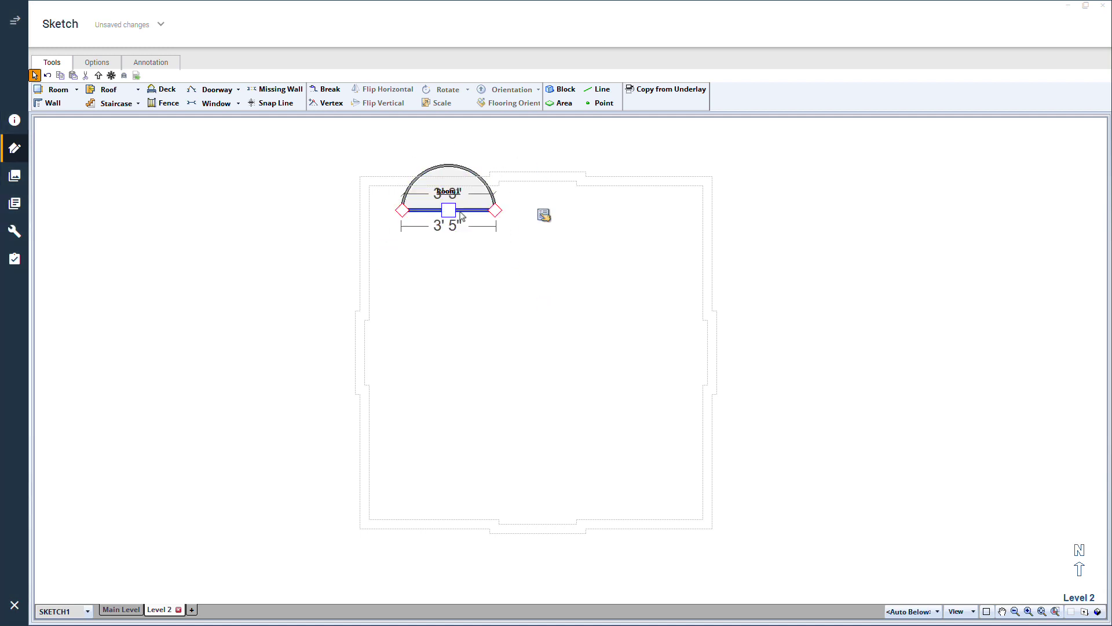
left_click(545, 218)
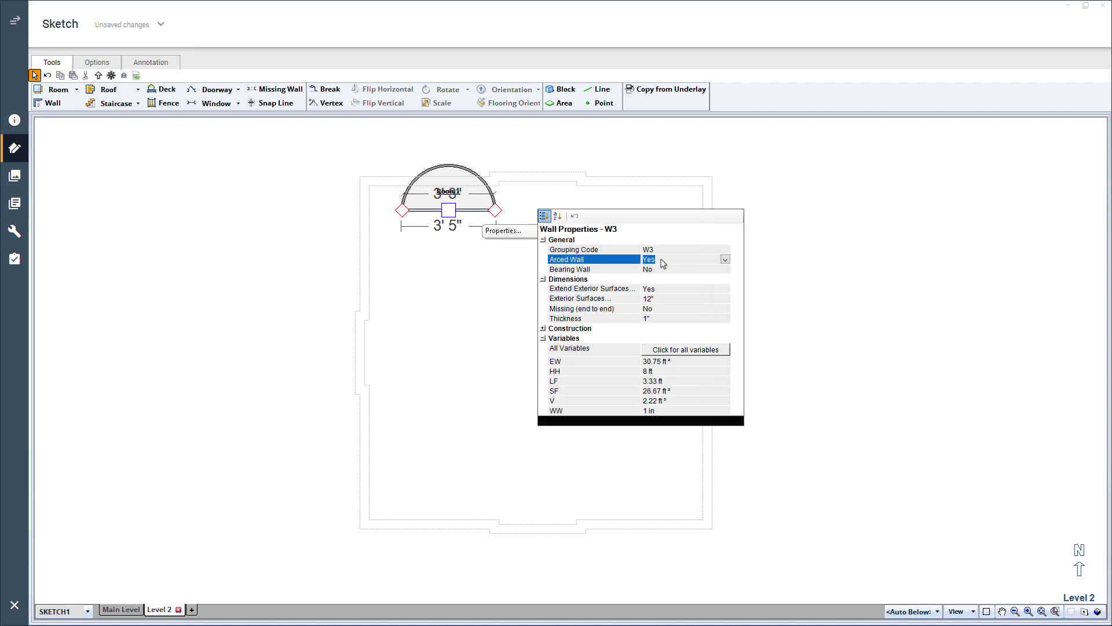
left_click_drag(447, 210, 448, 248)
type("1")
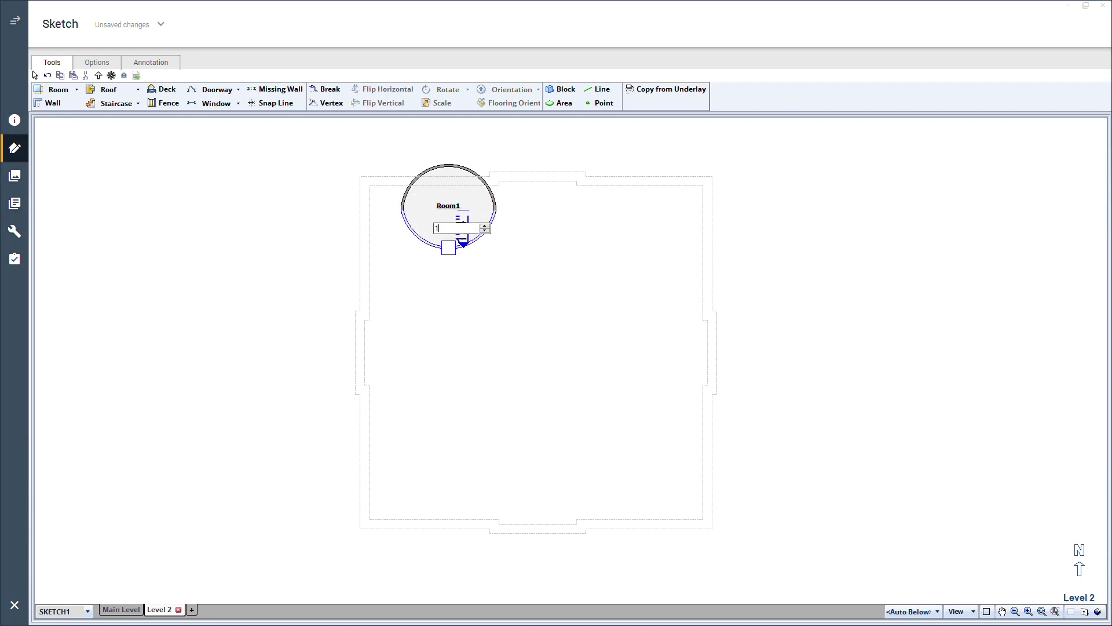
left_click(555, 154)
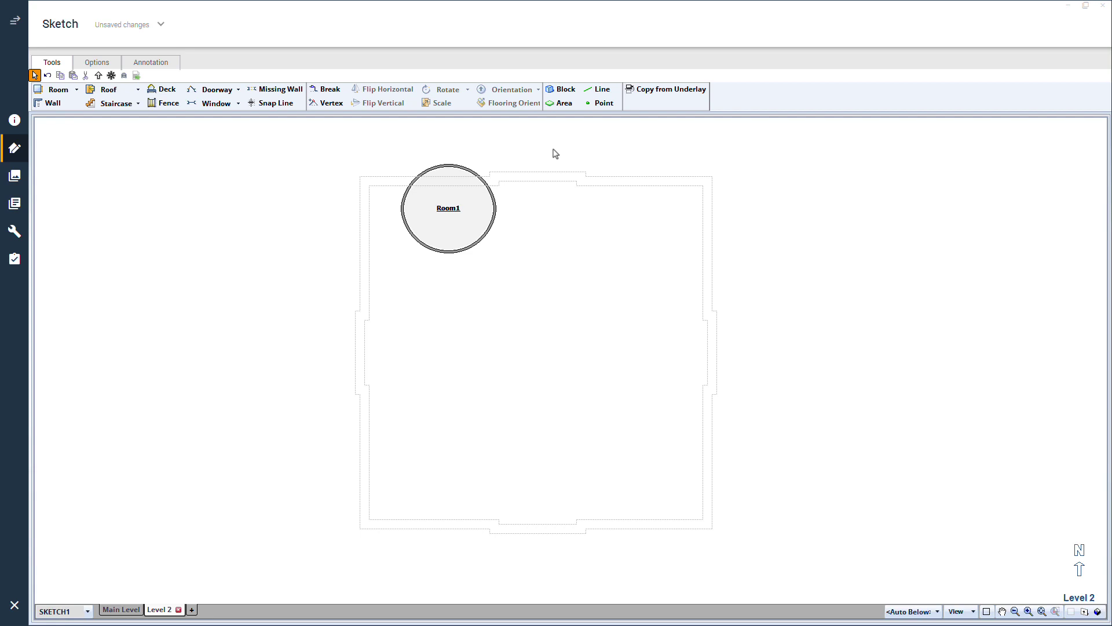
Copy the circular room and paste the duplicate directly east of it, level with the original.
left_click(437, 219)
key("ctrl+c")
key("ctrl+v")
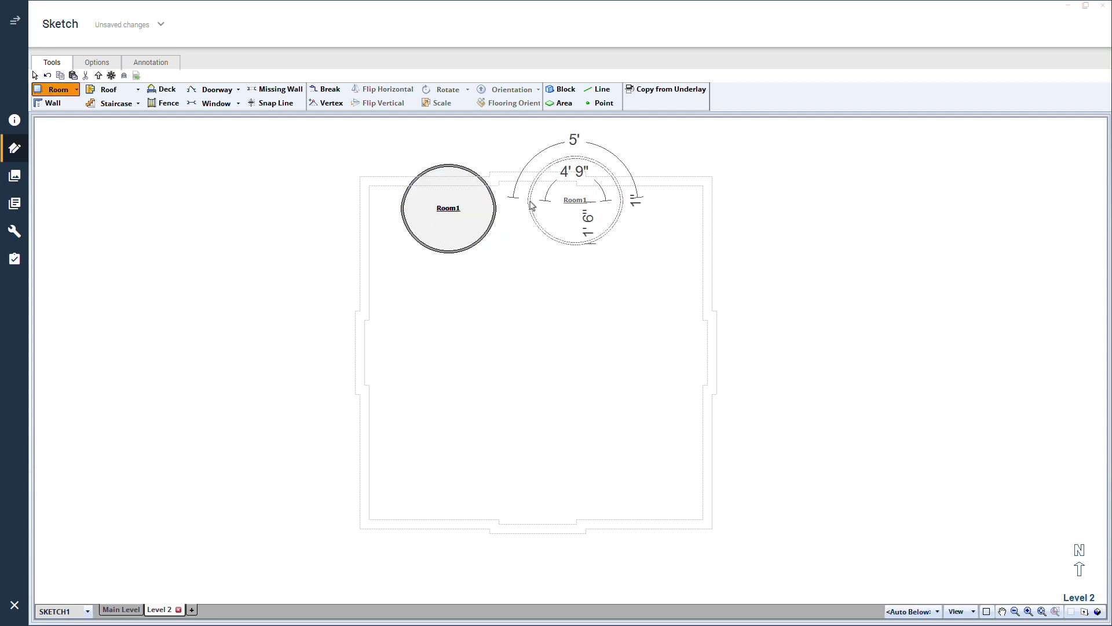
left_click(508, 197)
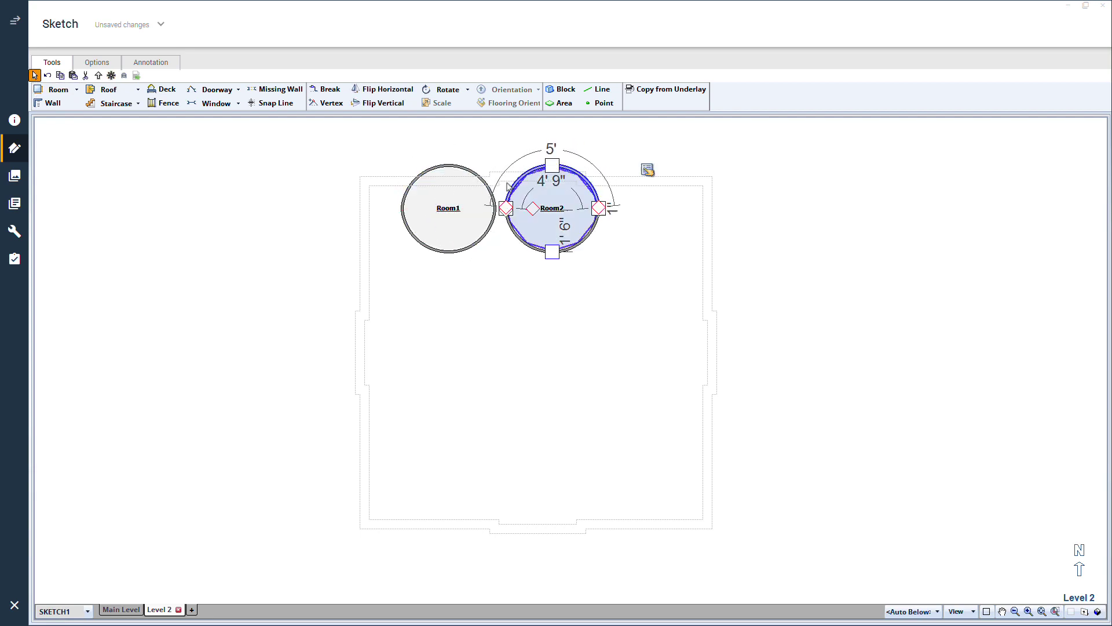
left_click(507, 157)
Draw a room about 5' 2" square south of the circular rooms and break its walls into a narrow L shape.
key("r")
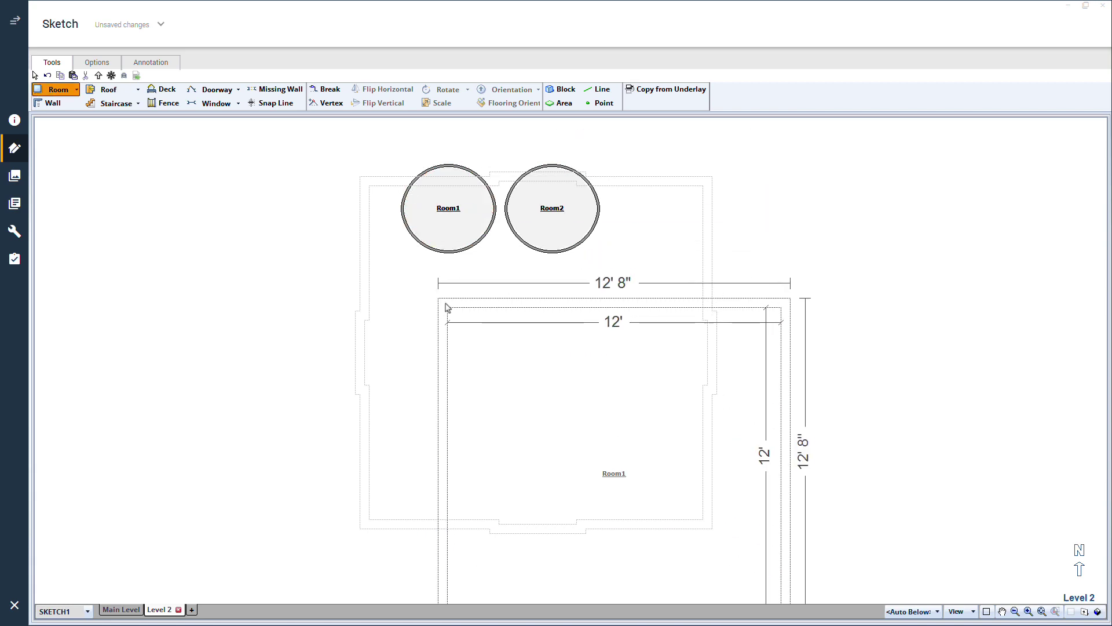
mouse_move(449, 295)
left_mouse_down()
mouse_move(582, 321)
mouse_move(566, 416)
left_mouse_up()
key("b")
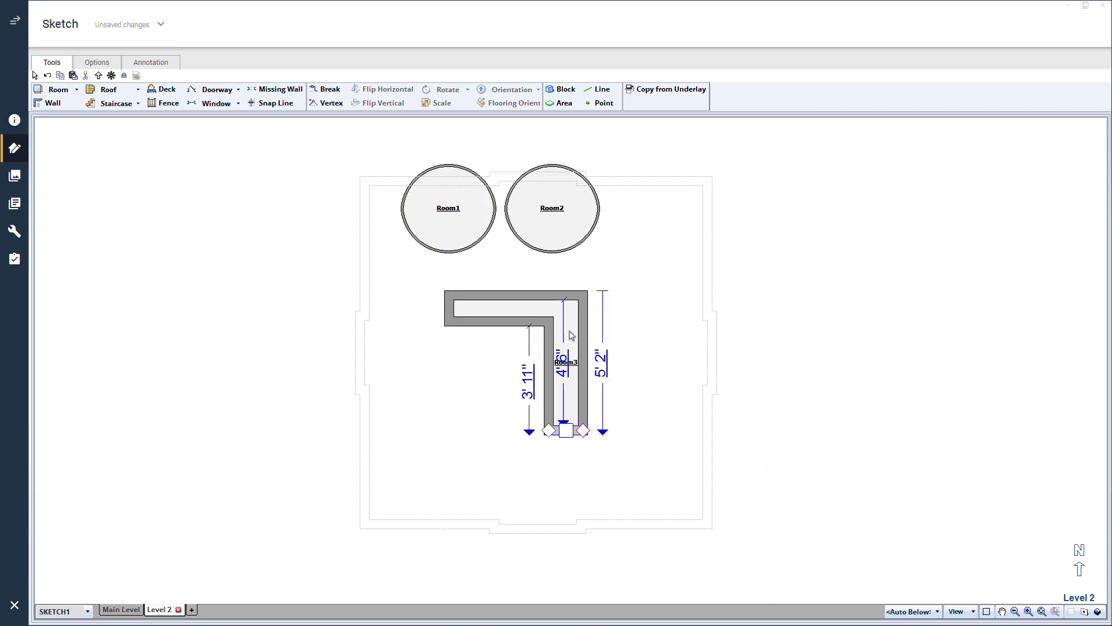
Set the wall thickness of the L-shaped room to 1".
left_click(571, 335)
left_click(635, 296)
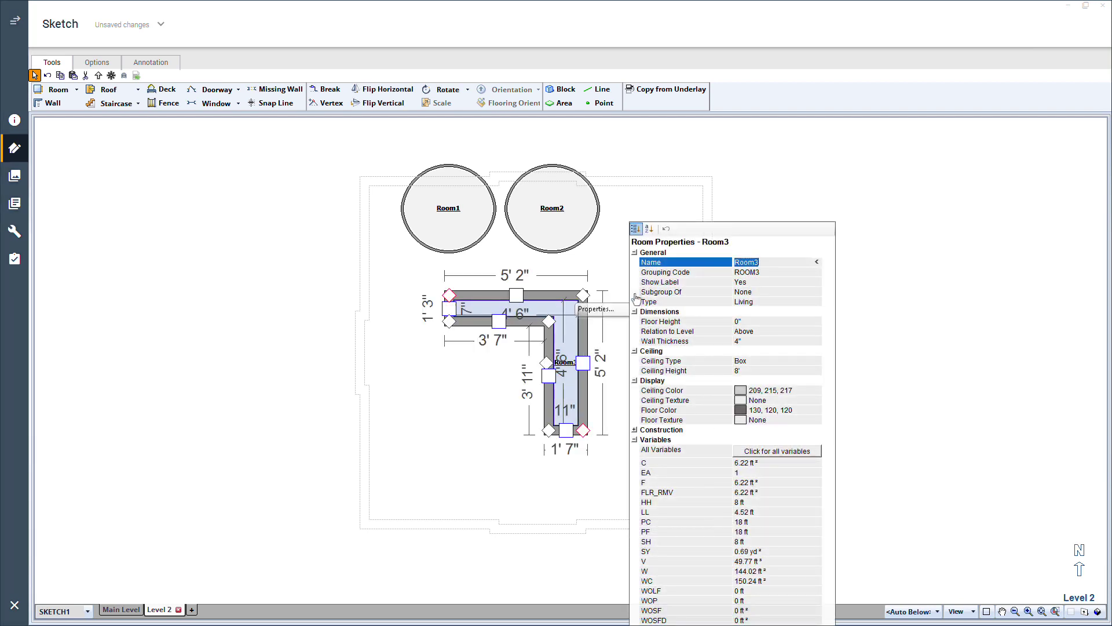
left_click(745, 342)
left_click(679, 219)
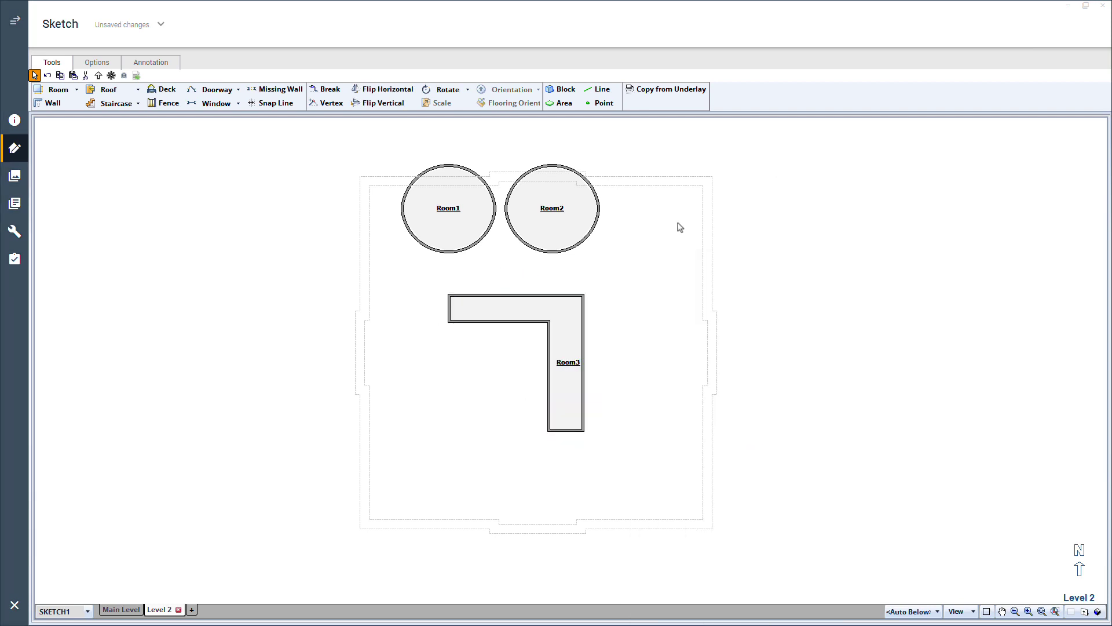
Rotate the L-shaped room about 45° so its corner points north, and place it centrally just below the two circular rooms.
left_click(550, 362)
left_click_drag(550, 362, 525, 294)
scroll(504, 345, "up", 5, "shift")
scroll(504, 345, "down", 1)
Give all three bow rooms a Sloped ceiling with a 4" short wall and a 1' tall wall.
left_click(468, 215)
left_click(543, 208, "ctrl")
left_click(503, 265, "ctrl")
left_click(647, 170)
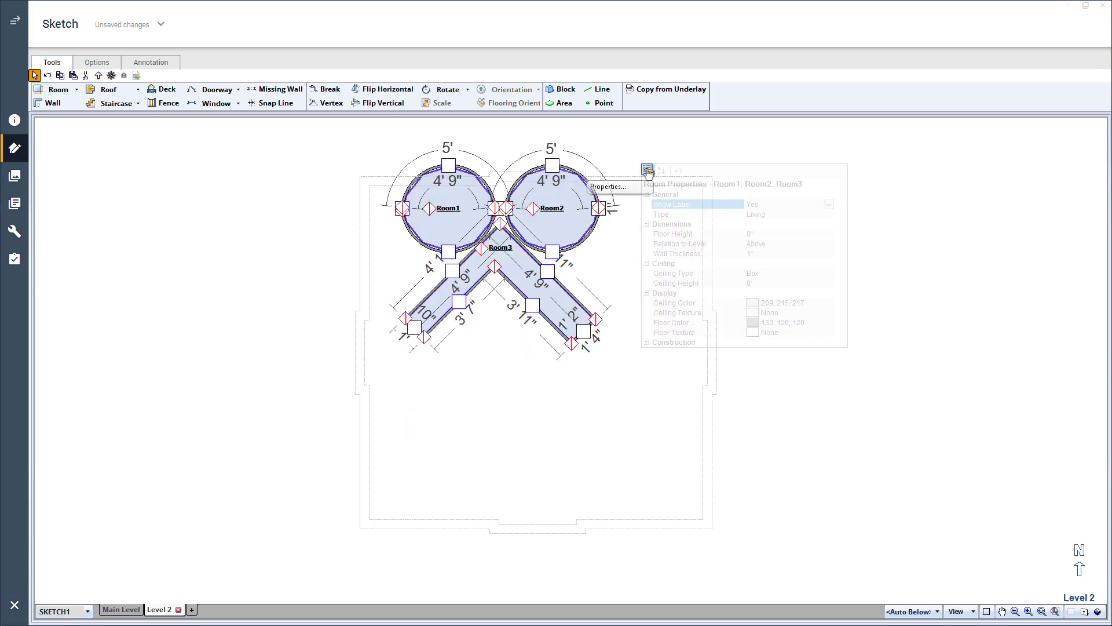
left_click(775, 275)
left_click(775, 275)
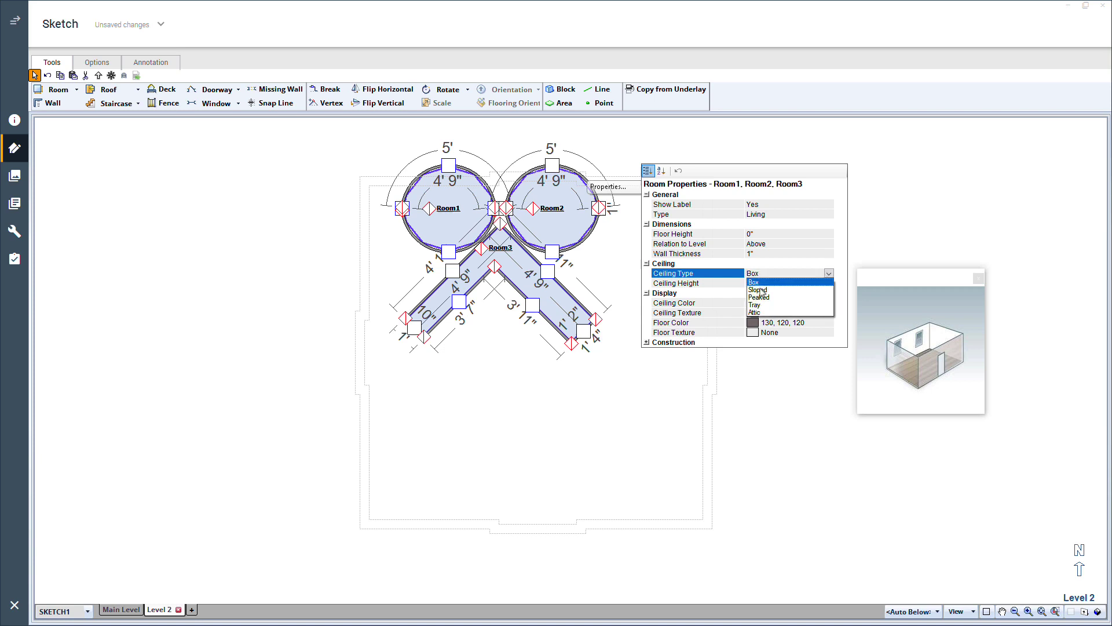
left_click(761, 287)
left_click(756, 294)
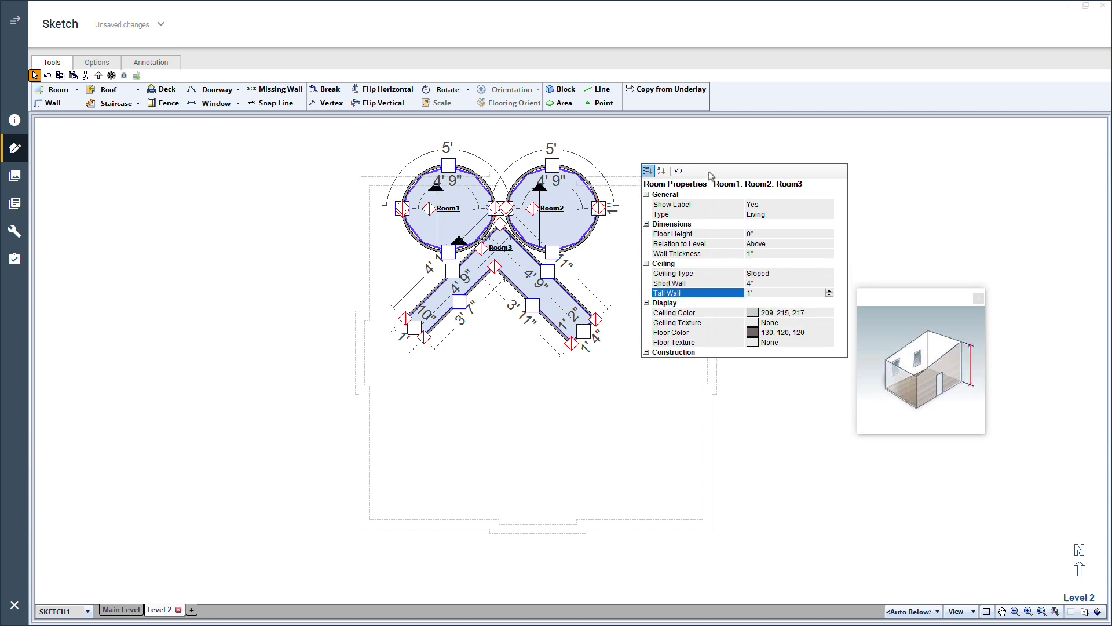
left_click(699, 155)
Orient the ceiling slopes of the circular rooms to the northwest and northeast, and the L-shaped room's slope to the southeast.
left_click(510, 89)
left_click(519, 232)
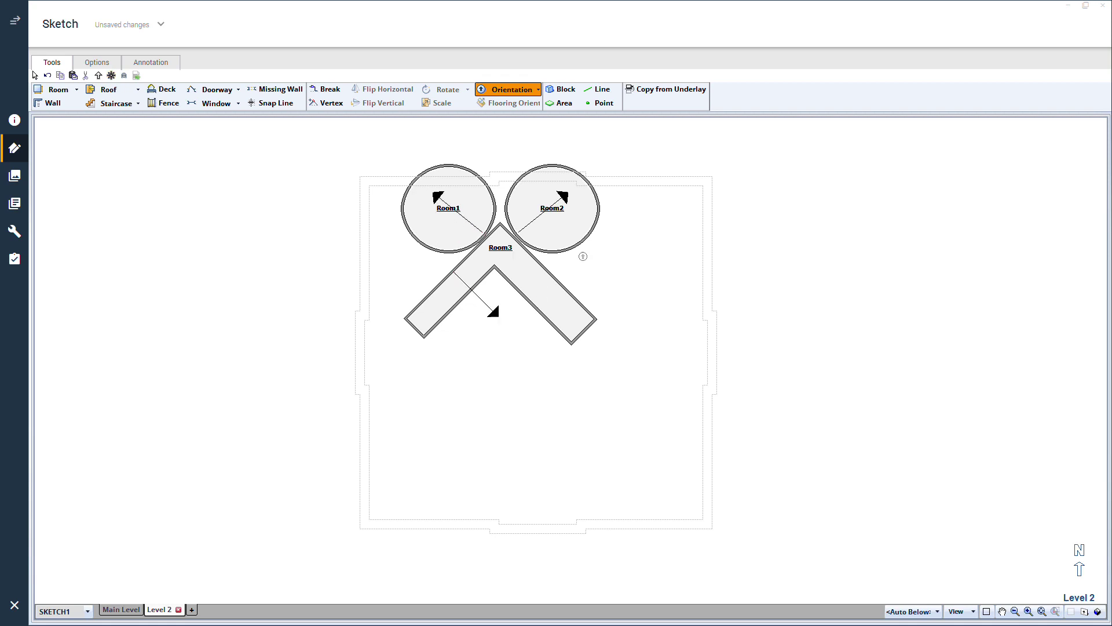
key("Escape")
Turn the four long walls of the L-shaped room into arced walls and bow both arms inward like ribbon tails.
left_click(465, 261)
left_click(472, 288, "ctrl")
left_click(521, 294, "ctrl")
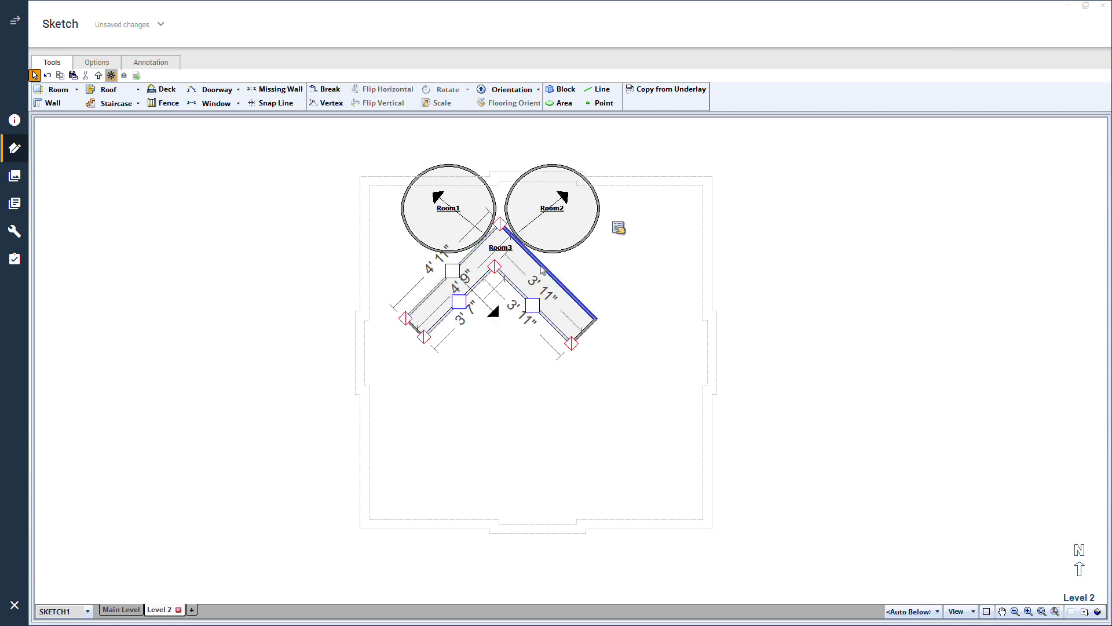
left_click(550, 273, "ctrl")
left_click(645, 230)
double_click(767, 265)
left_click_drag(547, 271, 524, 314)
left_click_drag(459, 301, 463, 304)
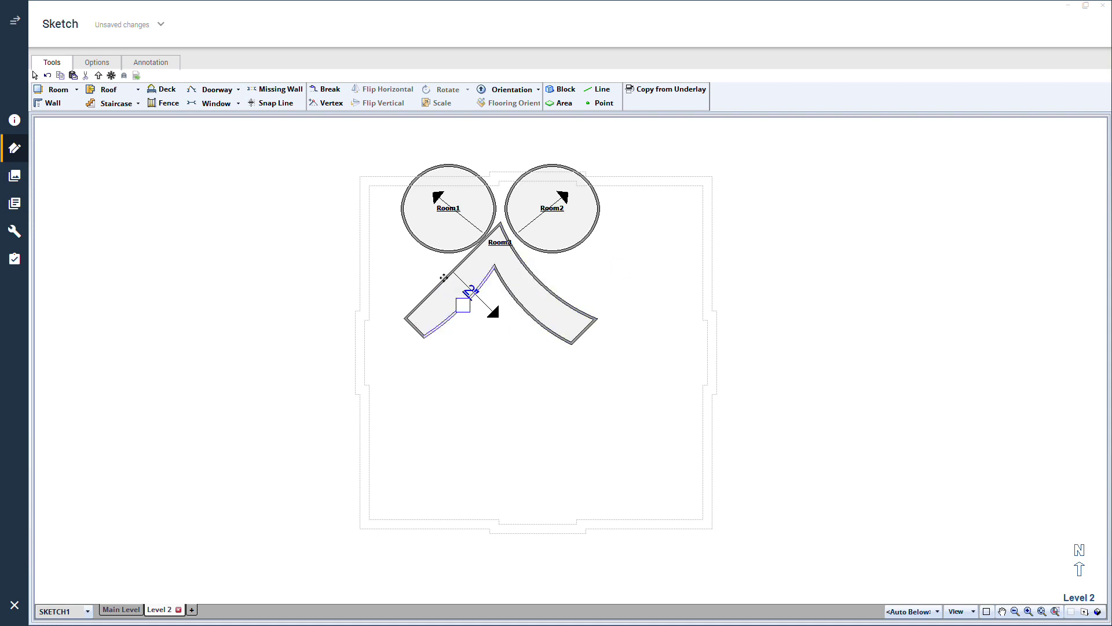
Move all three bow rooms together to the centre of the box outline.
left_click_drag(340, 141, 664, 394)
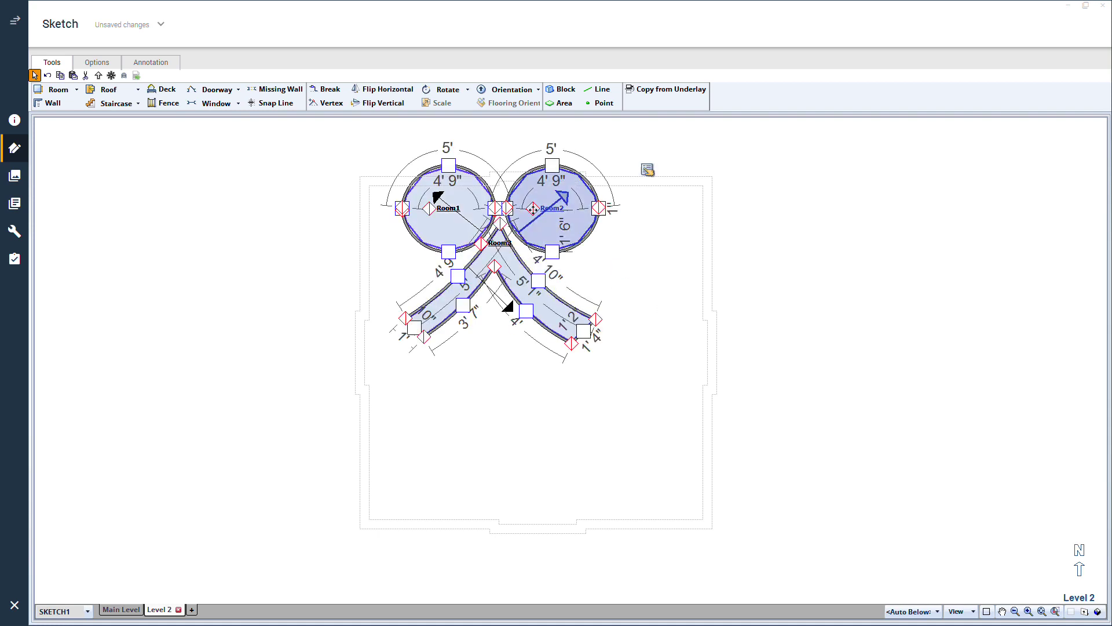
left_click_drag(533, 209, 575, 302)
Select the exterior wall surfaces of the three bow rooms in 3D and set their material color to bright green.
left_click(1084, 609)
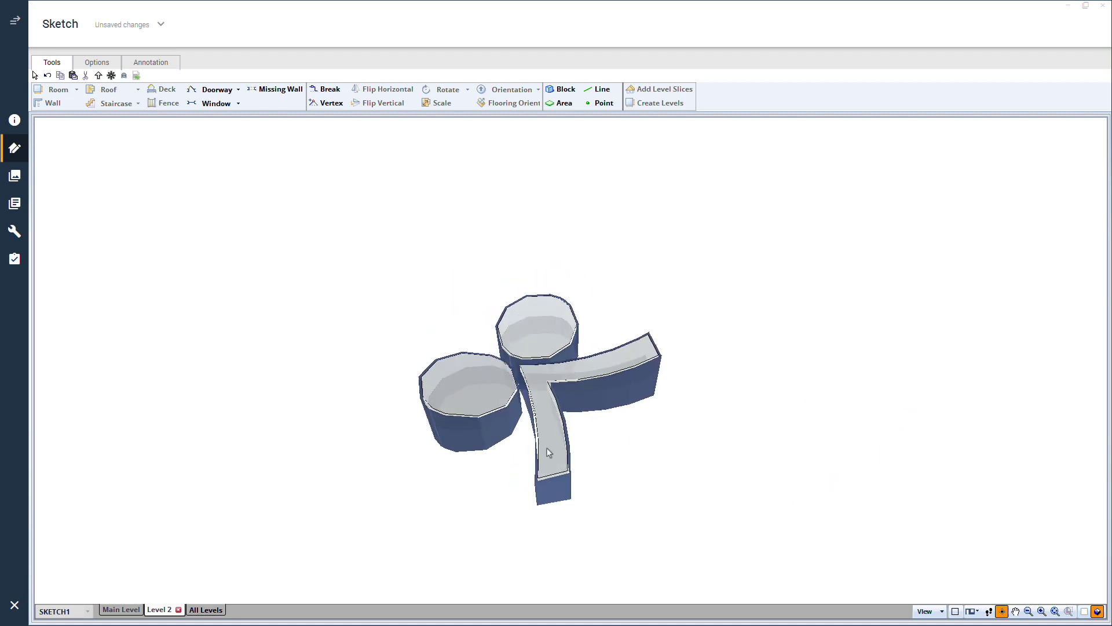
left_click_drag(685, 436, 545, 427)
left_click_drag(746, 381, 543, 392)
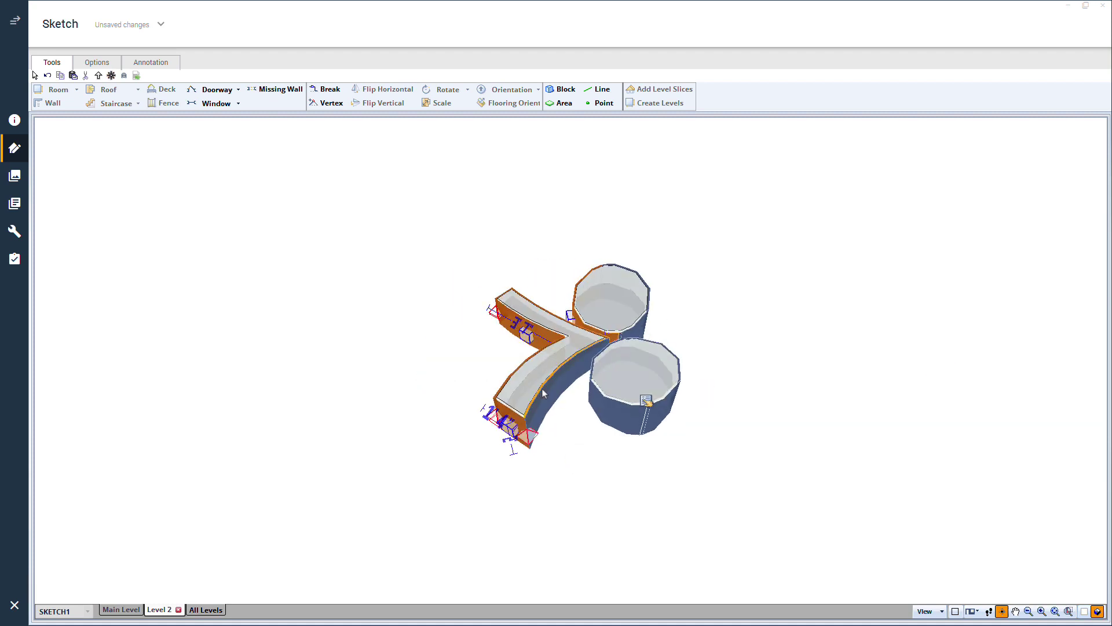
left_click_drag(731, 405, 578, 447)
left_click_drag(770, 419, 512, 472)
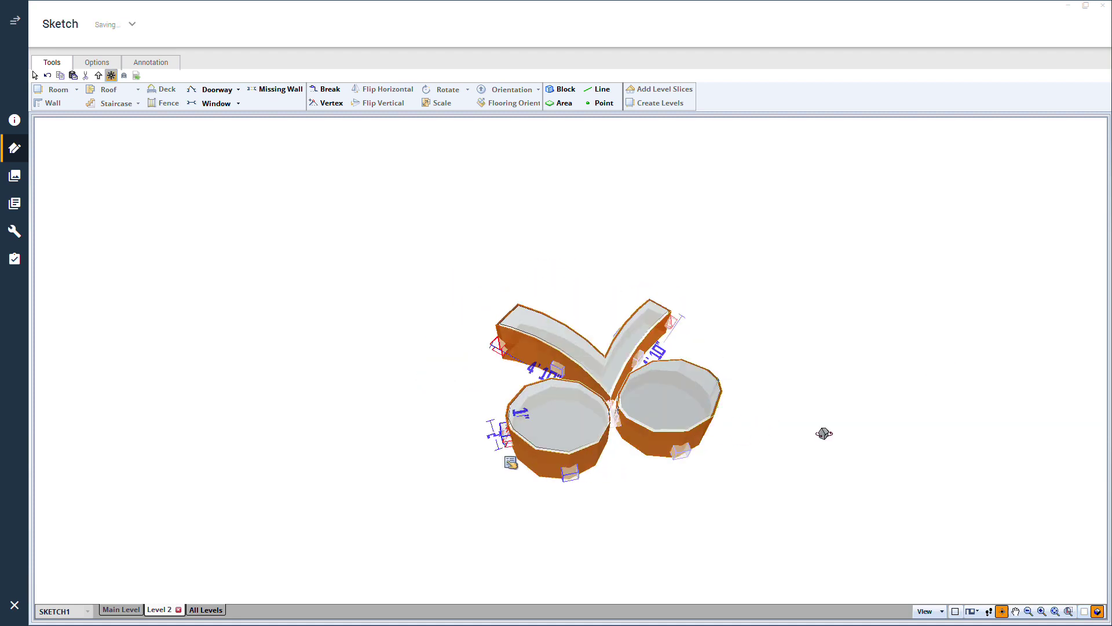
left_click_drag(824, 434, 444, 360)
left_click(443, 347)
left_click(624, 380)
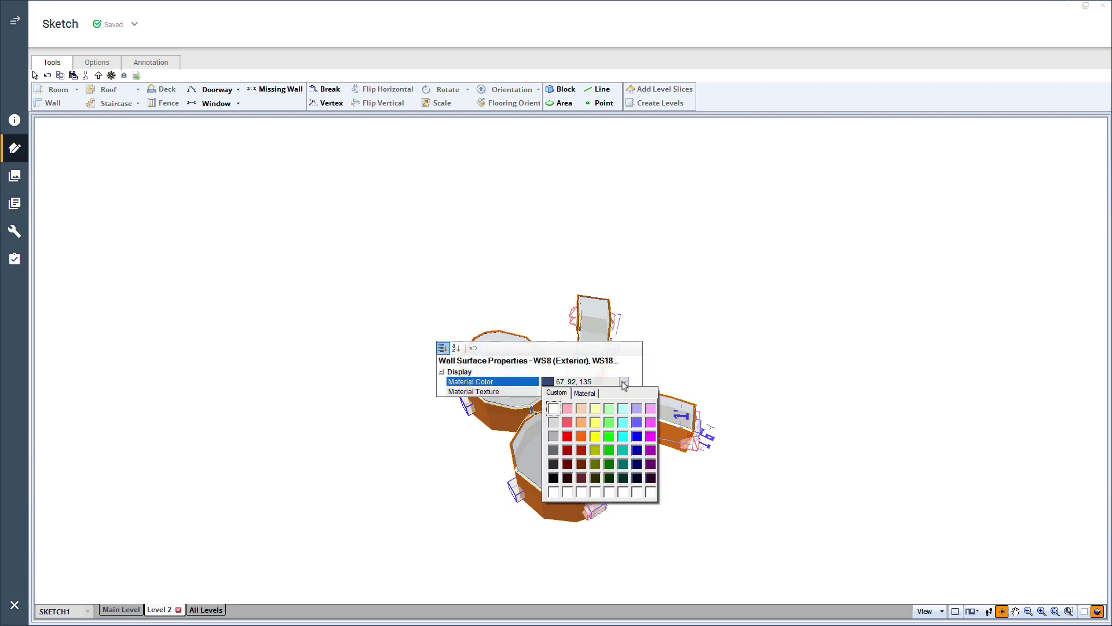
left_click(612, 445)
Show all levels together in 3D and examine the box with its bow from several angles.
left_click(206, 609)
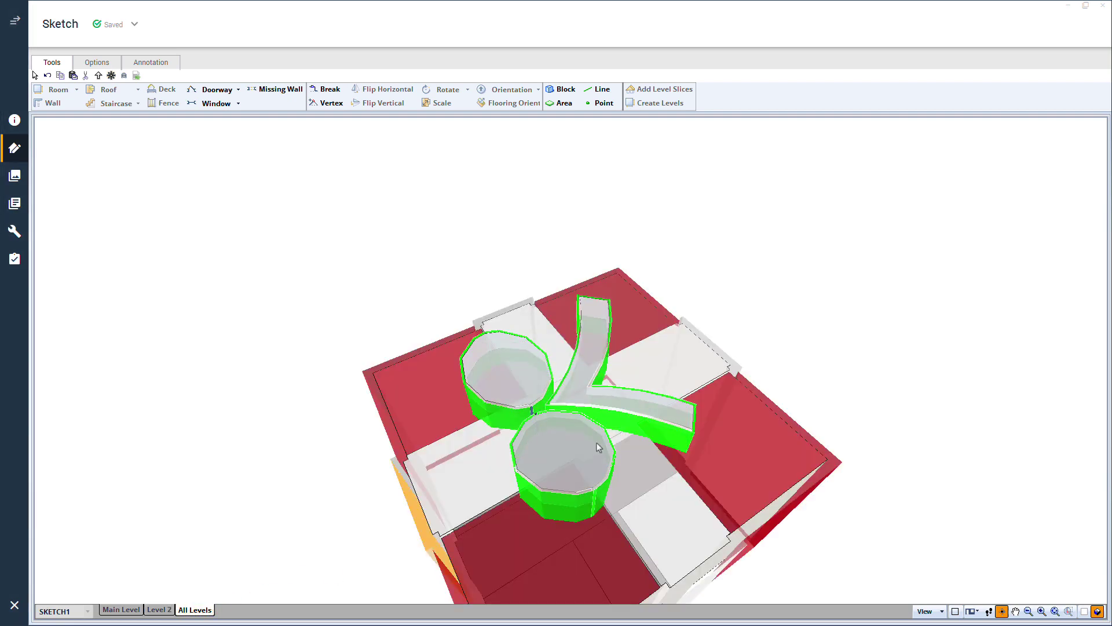
left_click_drag(956, 451, 746, 378)
scroll(746, 378, "down", 8)
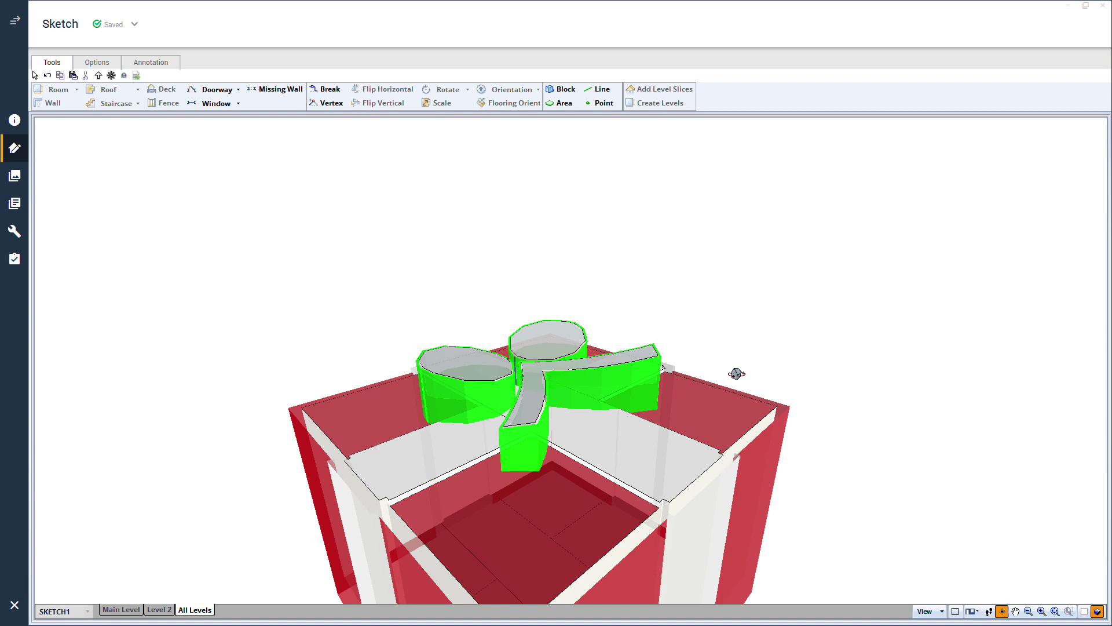
left_click_drag(731, 420, 732, 442)
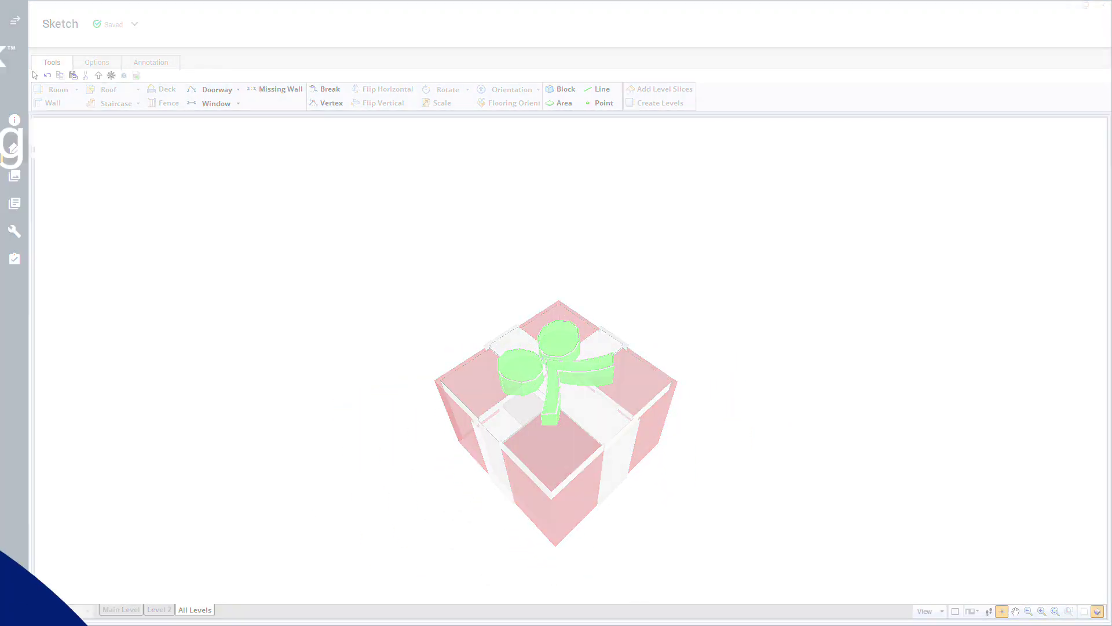